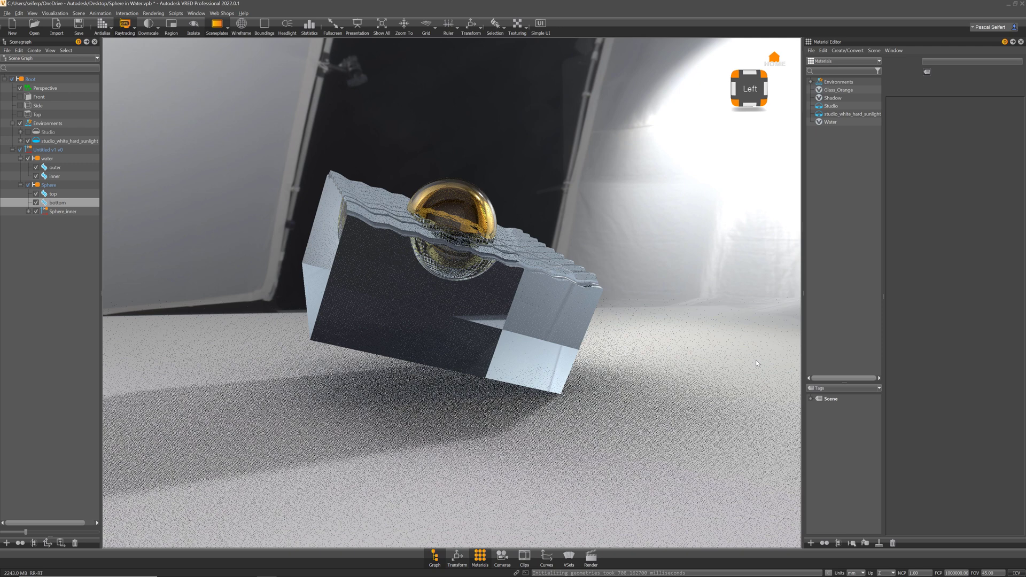
Step: Create a new Layered material in the Material Editor alongside Glass_Orange, Shadow and Water
{"action": "right_click", "coordinate": [831, 180]}
{"action": "mouse_move", "coordinate": [855, 184]}
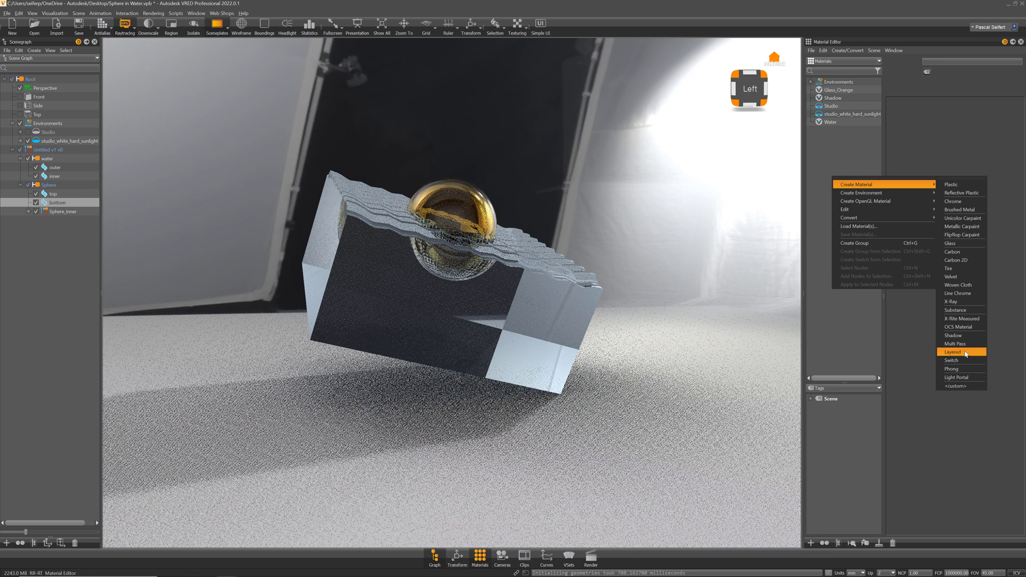
{"action": "left_click", "coordinate": [952, 352]}
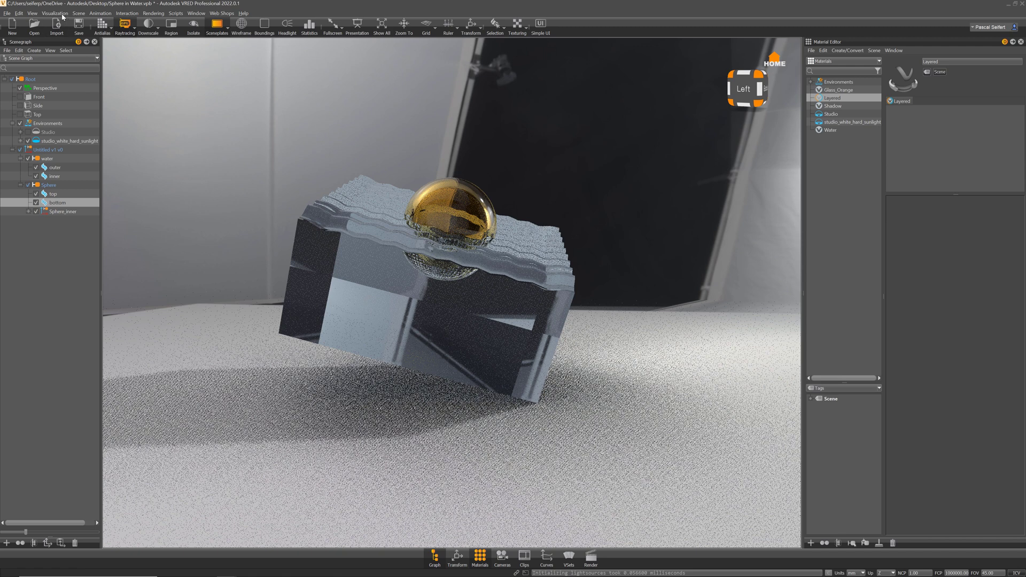
Step: Switch to Precomputed Illumination shading and toggle isolation of the Sphere group
{"action": "left_click", "coordinate": [55, 13]}
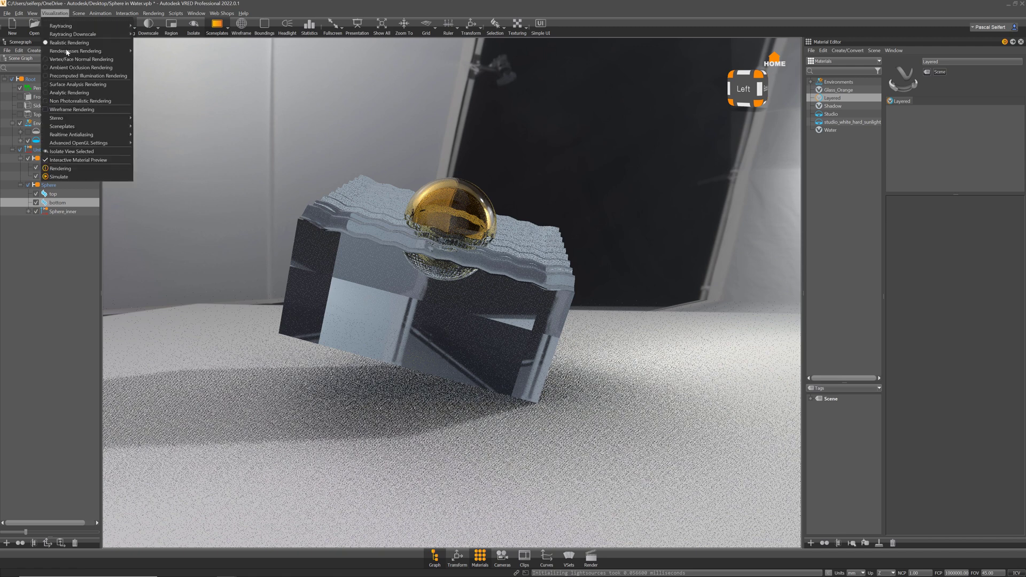
{"action": "left_click", "coordinate": [81, 76]}
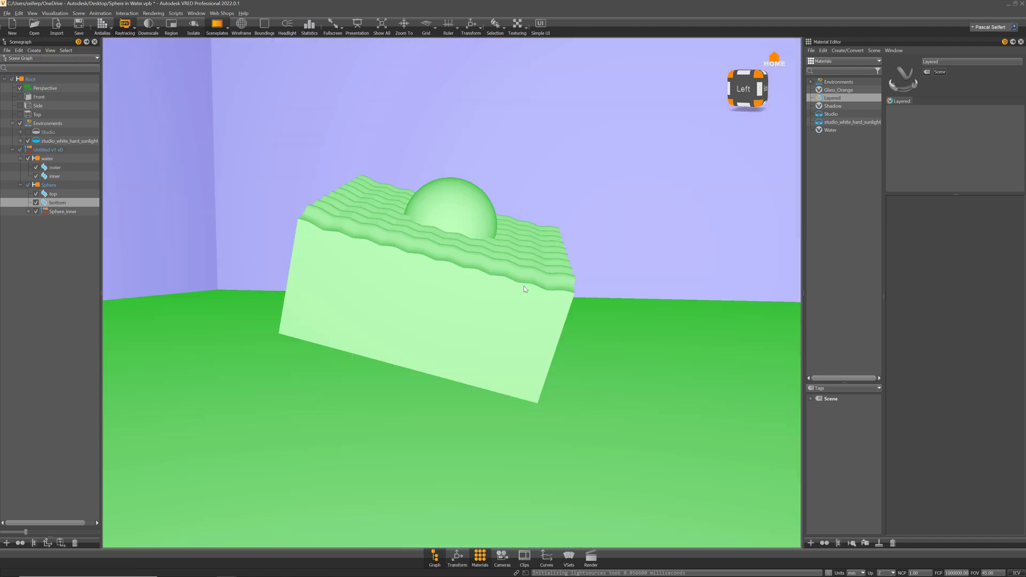
{"action": "left_click", "coordinate": [52, 187]}
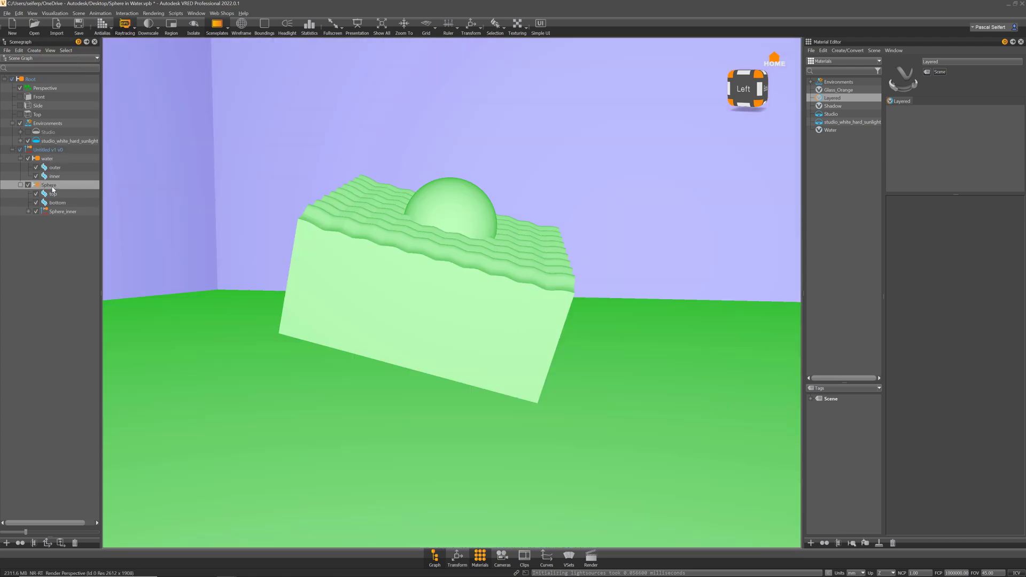
{"action": "key", "text": "i"}
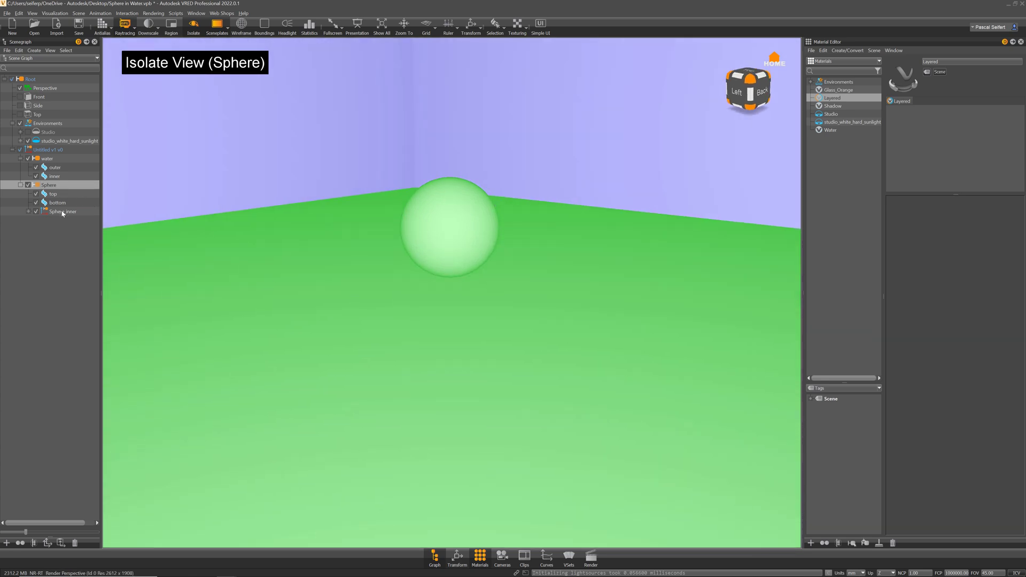
{"action": "left_click", "coordinate": [62, 211]}
{"action": "key", "text": "i"}
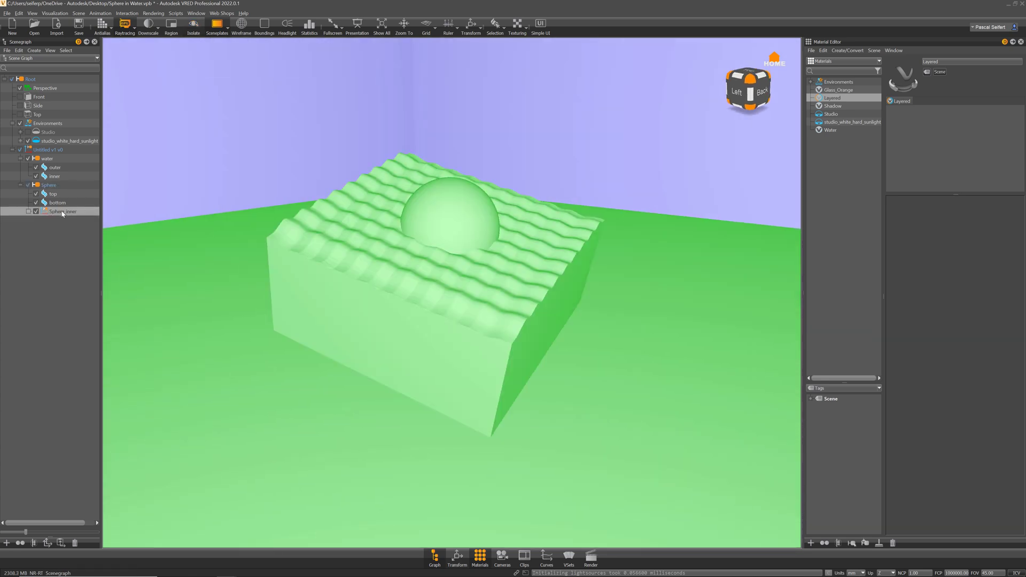
Step: Isolate the water block with wireframe overlay, then isolate the sphere and select its bottom hemisphere
{"action": "left_click", "coordinate": [48, 159]}
{"action": "key", "text": "i"}
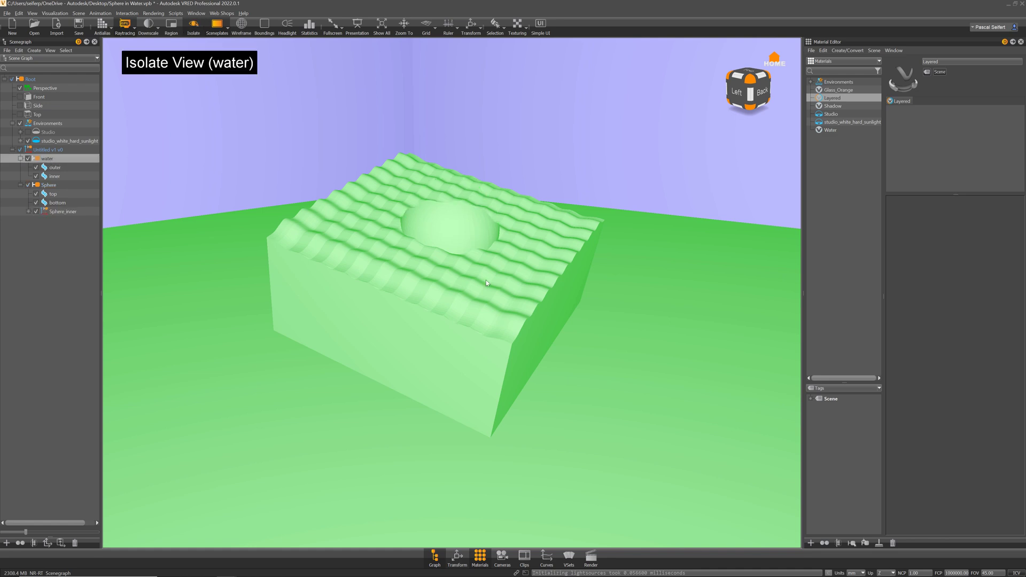
{"action": "left_click_drag", "start_coordinate": [487, 283], "coordinate": [475, 301]}
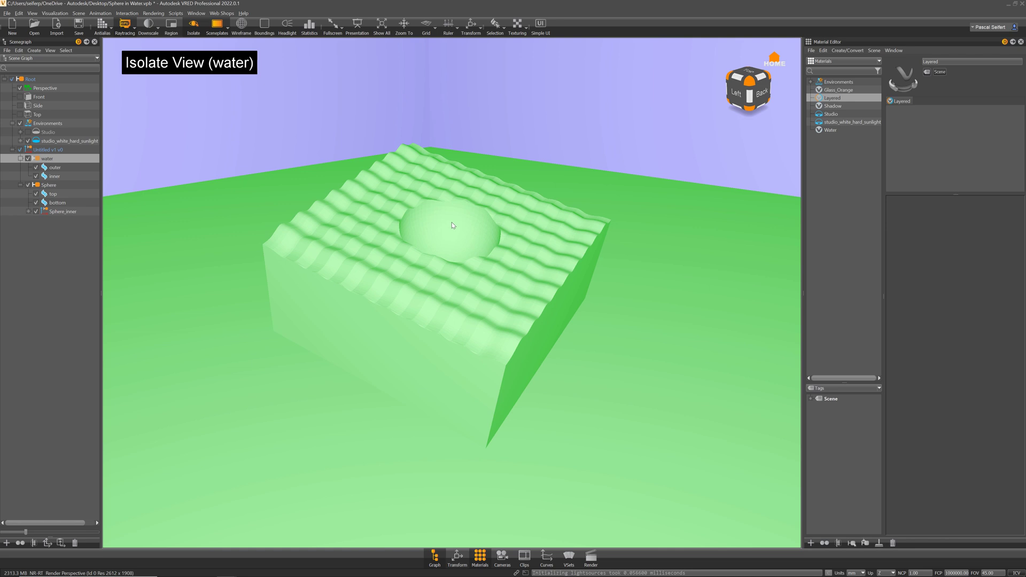
{"action": "left_click", "coordinate": [241, 24]}
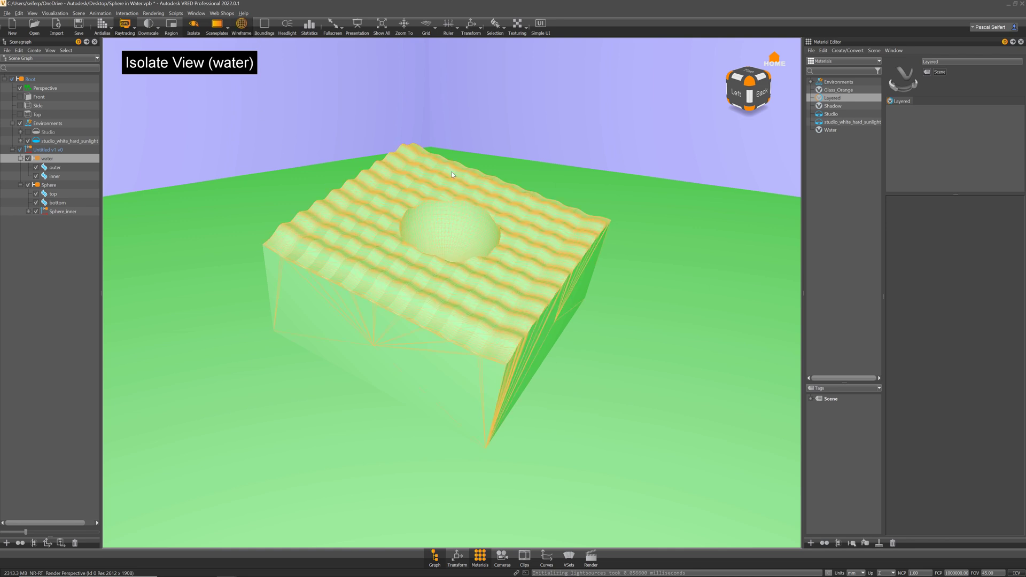
{"action": "left_click", "coordinate": [487, 240]}
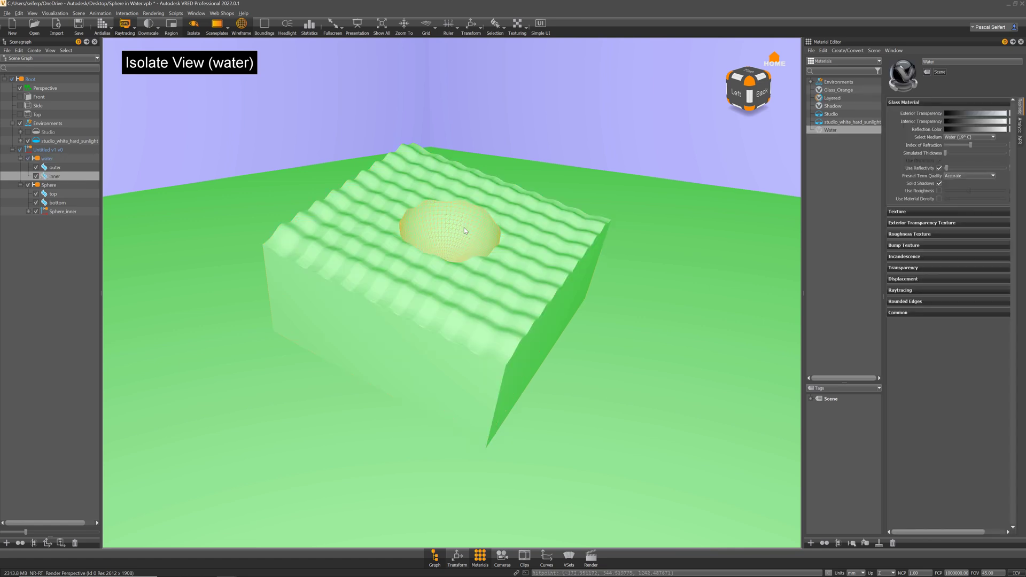
{"action": "left_click", "coordinate": [49, 184]}
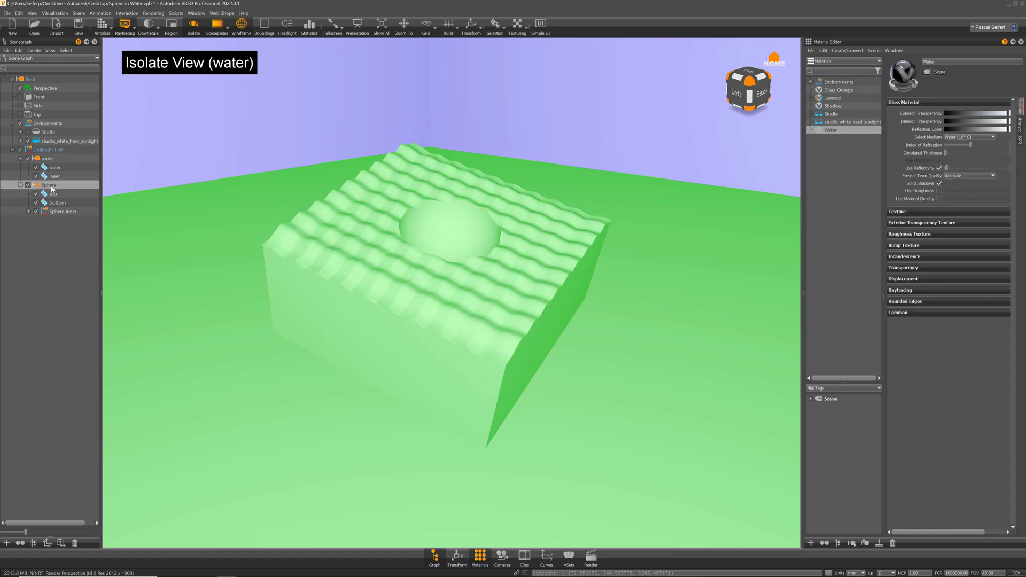
{"action": "left_click", "coordinate": [454, 277]}
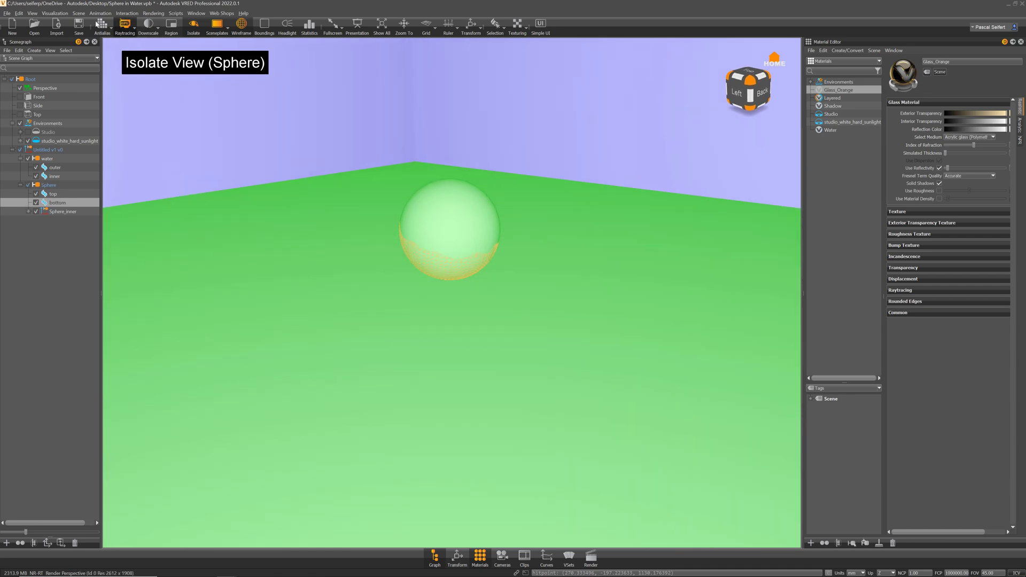
Step: Return to Realistic Rendering with isolation off, viewing the sphere in the water block closer up
{"action": "left_click", "coordinate": [55, 13]}
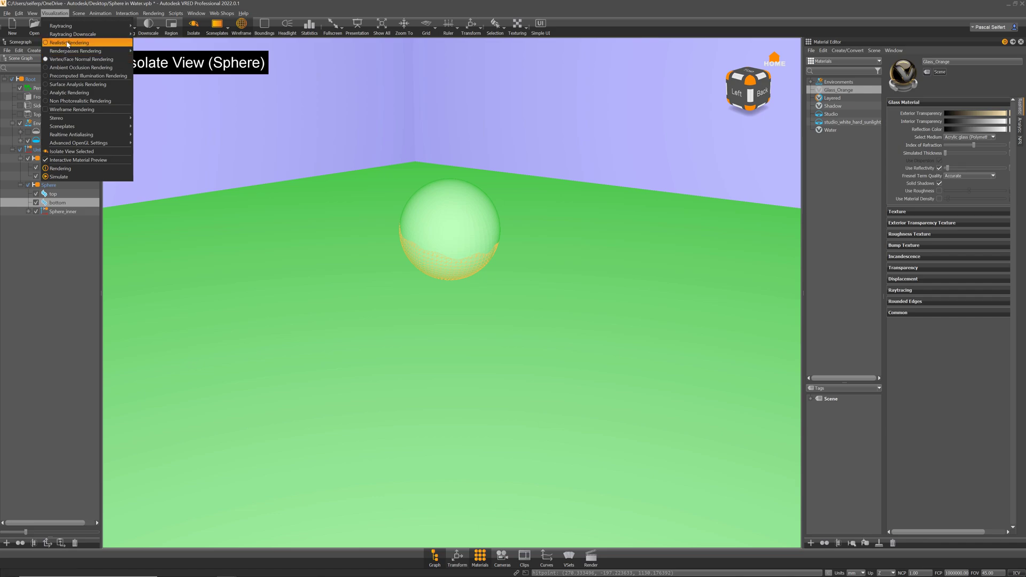
{"action": "left_click", "coordinate": [68, 43]}
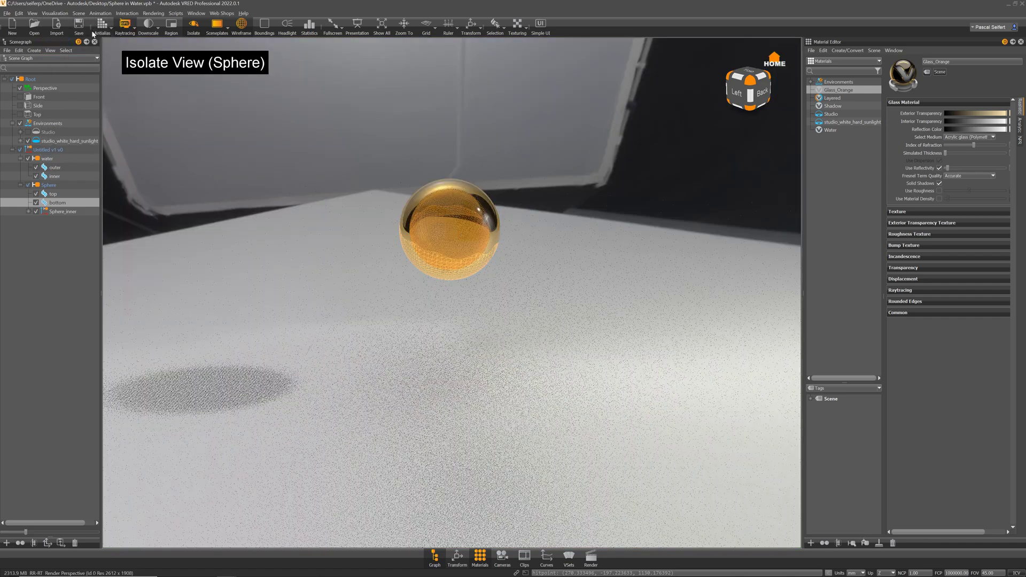
{"action": "left_click", "coordinate": [193, 25]}
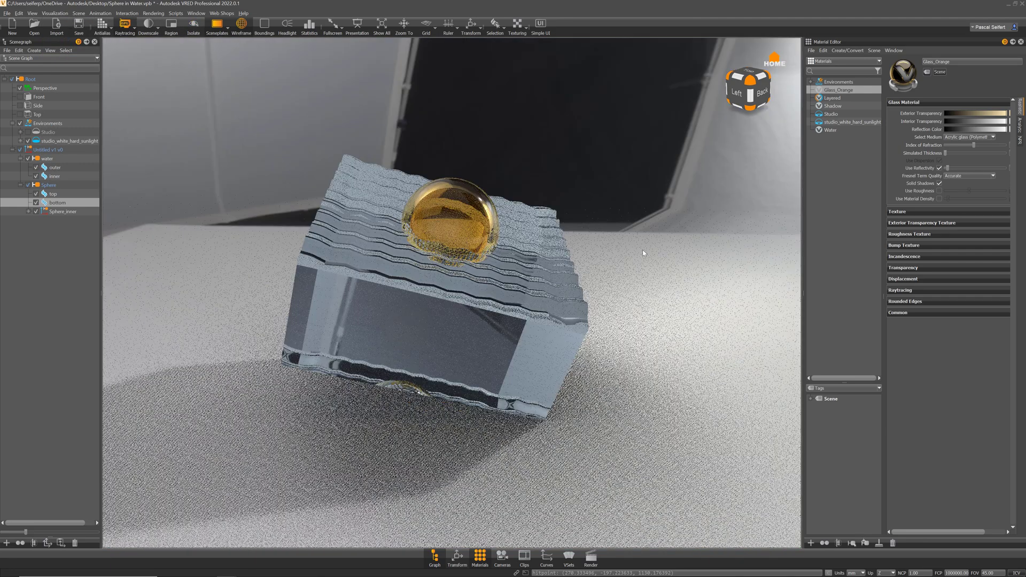
{"action": "left_click_drag", "start_coordinate": [642, 249], "coordinate": [518, 249]}
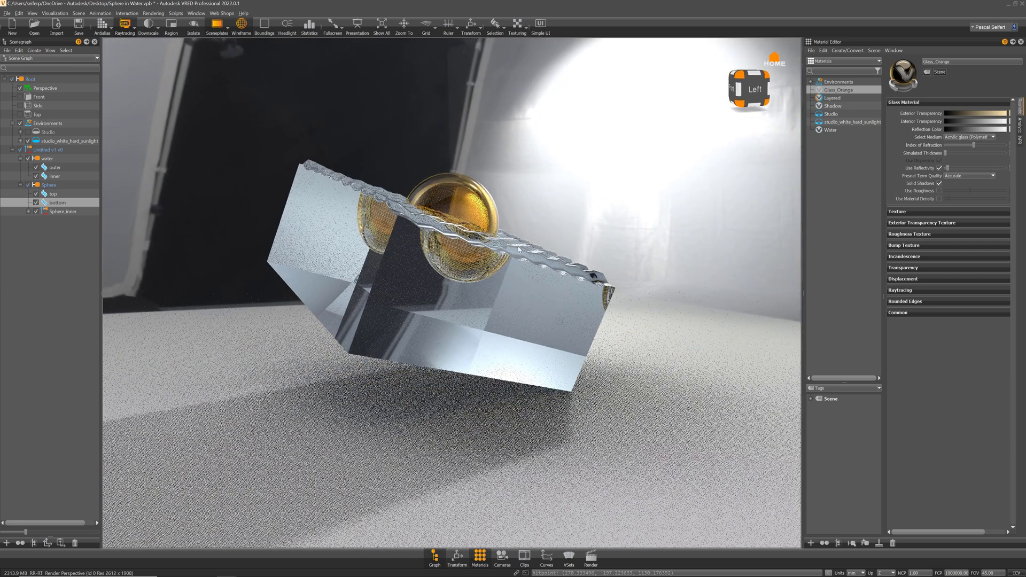
{"action": "scroll", "coordinate": [518, 249], "scroll_direction": "up", "scroll_amount": 2}
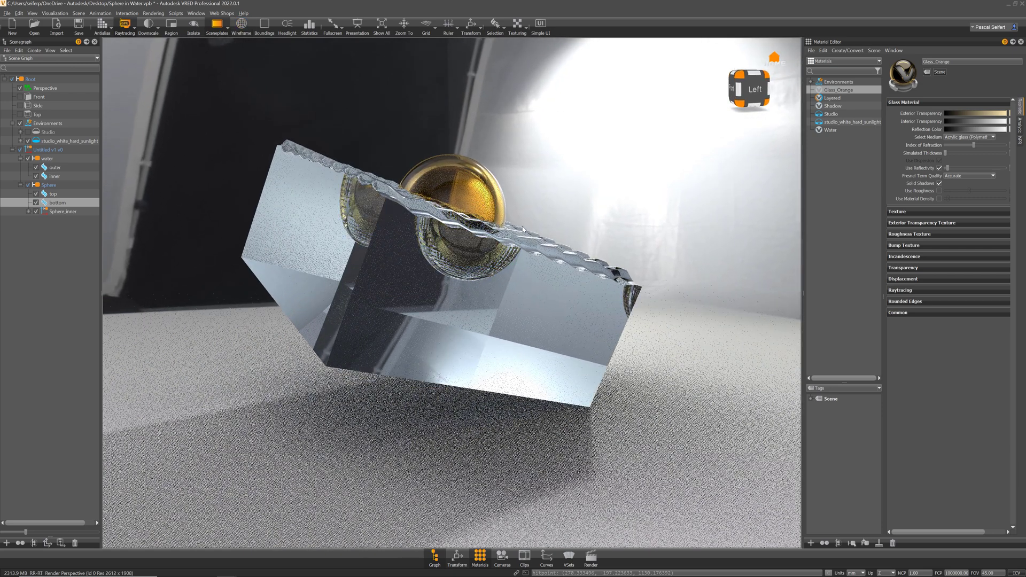
{"action": "scroll", "coordinate": [551, 274], "scroll_direction": "up", "scroll_amount": 2}
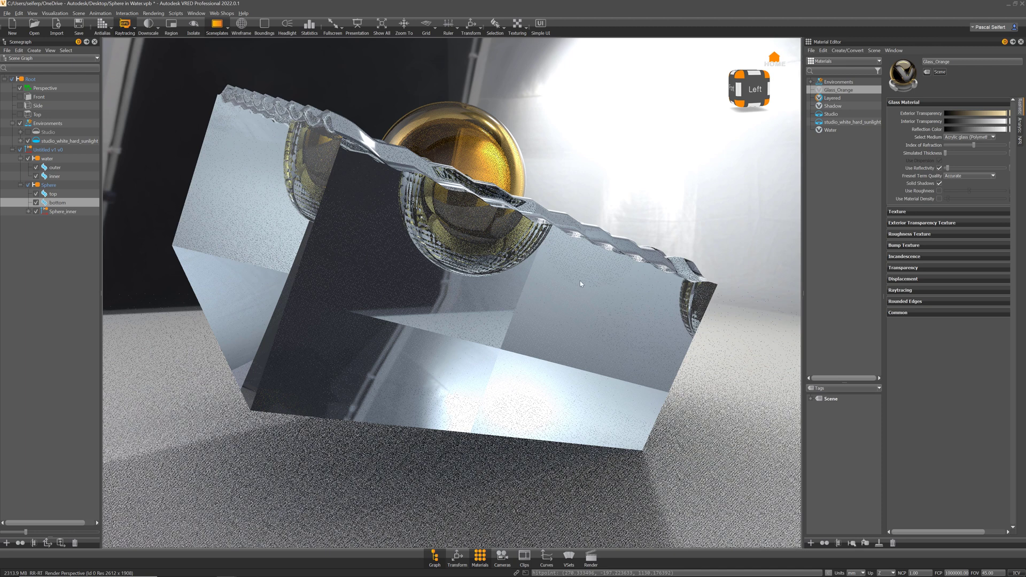
{"action": "scroll", "coordinate": [581, 284], "scroll_direction": "down", "scroll_amount": 2}
Step: Open the Sphere group's Transform settings and select the Scale X value 0.99
{"action": "left_click", "coordinate": [51, 186]}
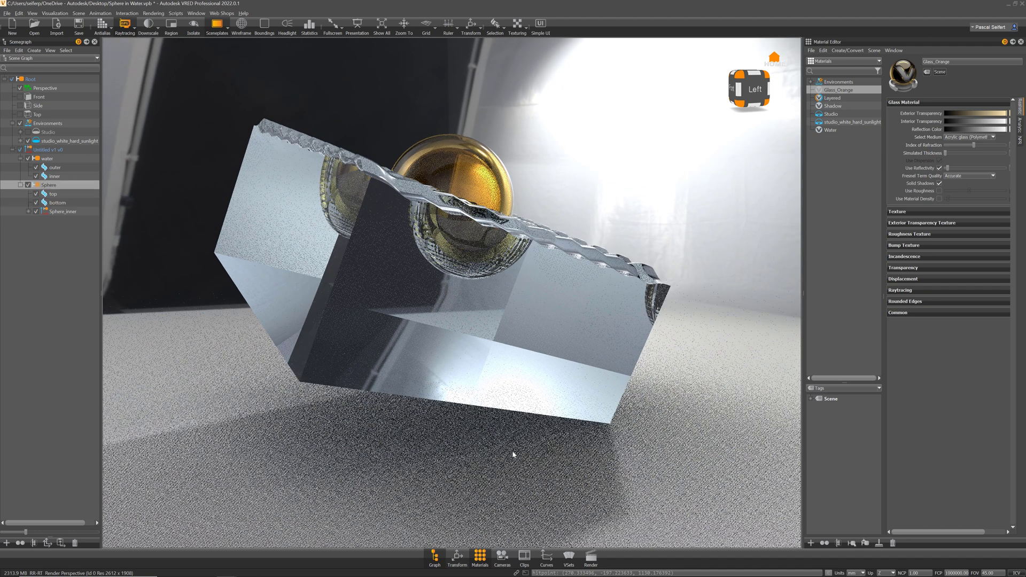
{"action": "left_click", "coordinate": [457, 557]}
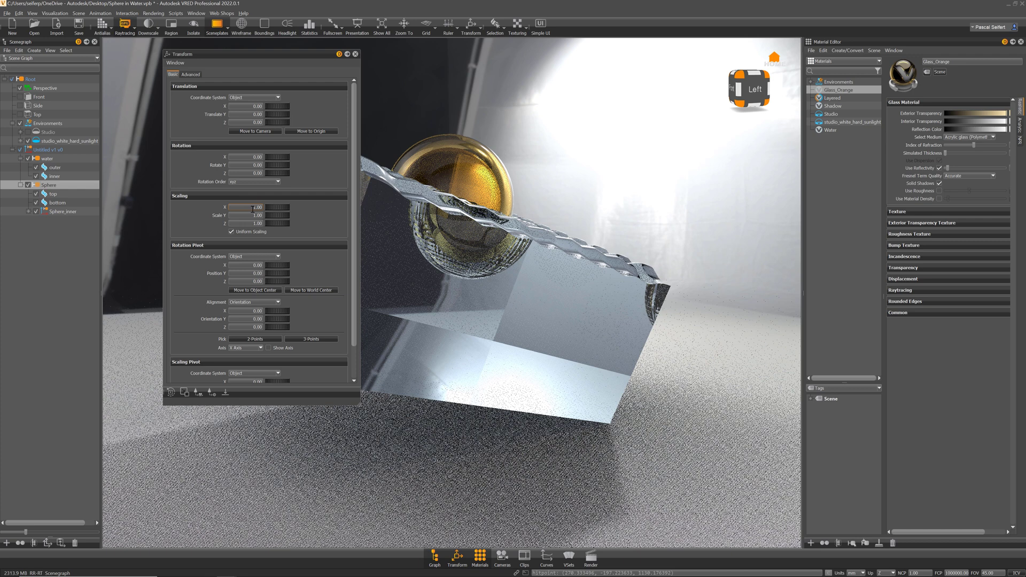
{"action": "scroll", "coordinate": [252, 209], "scroll_direction": "down", "scroll_amount": 1}
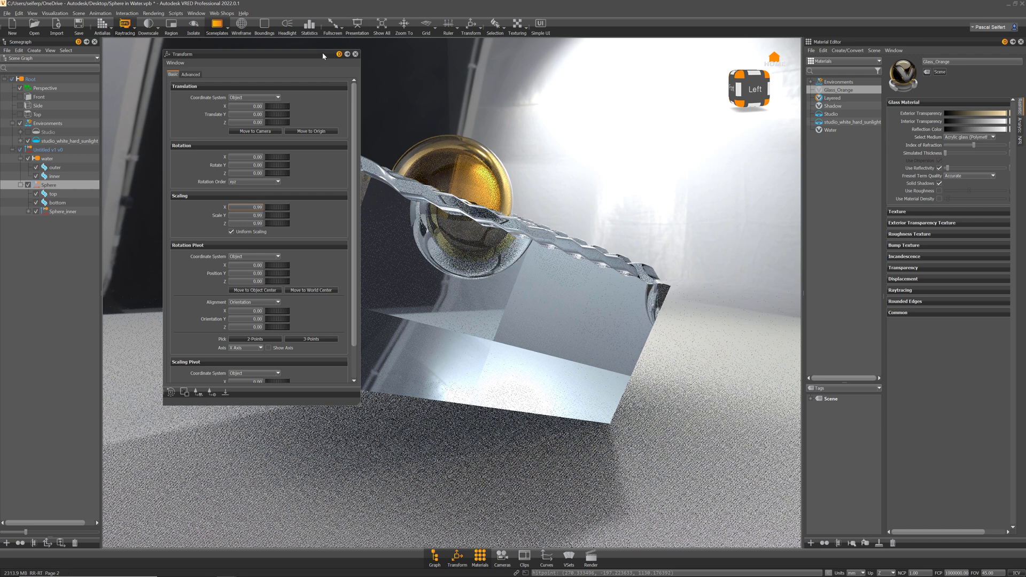
{"action": "left_click_drag", "start_coordinate": [323, 55], "coordinate": [294, 58]}
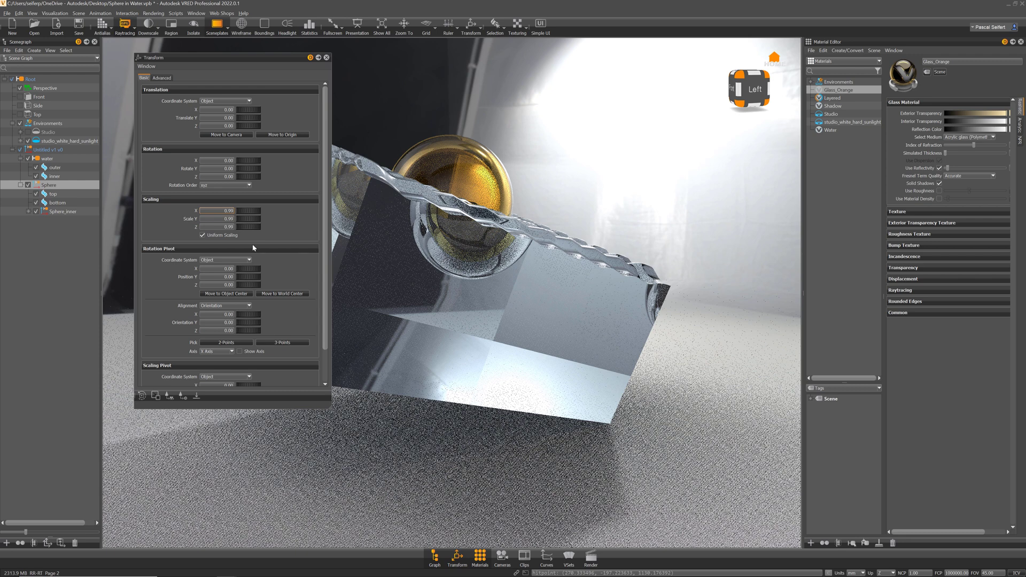
{"action": "left_click_drag", "start_coordinate": [216, 211], "coordinate": [256, 216]}
Step: Enter Scale X 1, close the Transform settings, and hide the inner sphere inside the water
{"action": "type", "text": "1"}
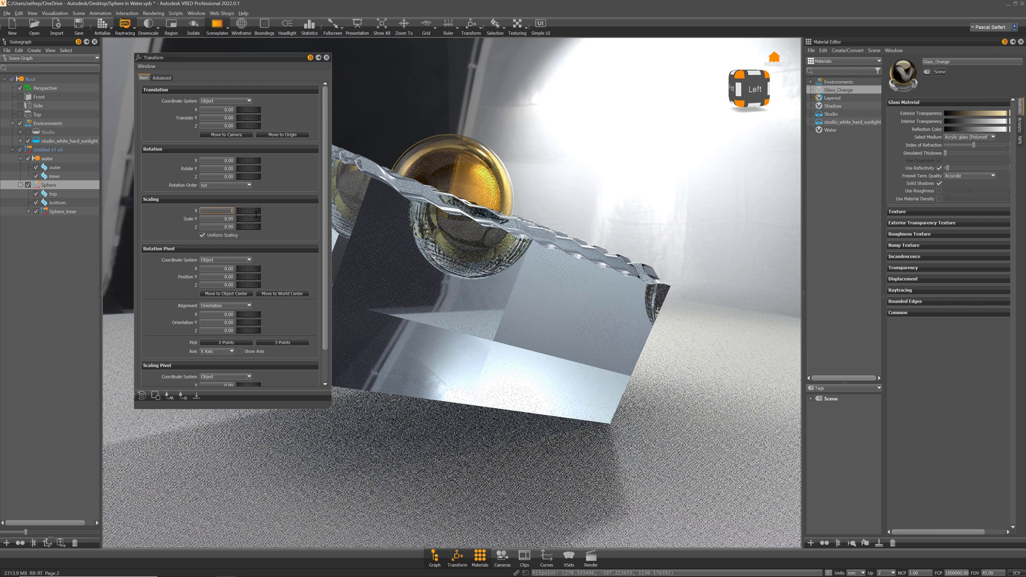
{"action": "left_click", "coordinate": [327, 58]}
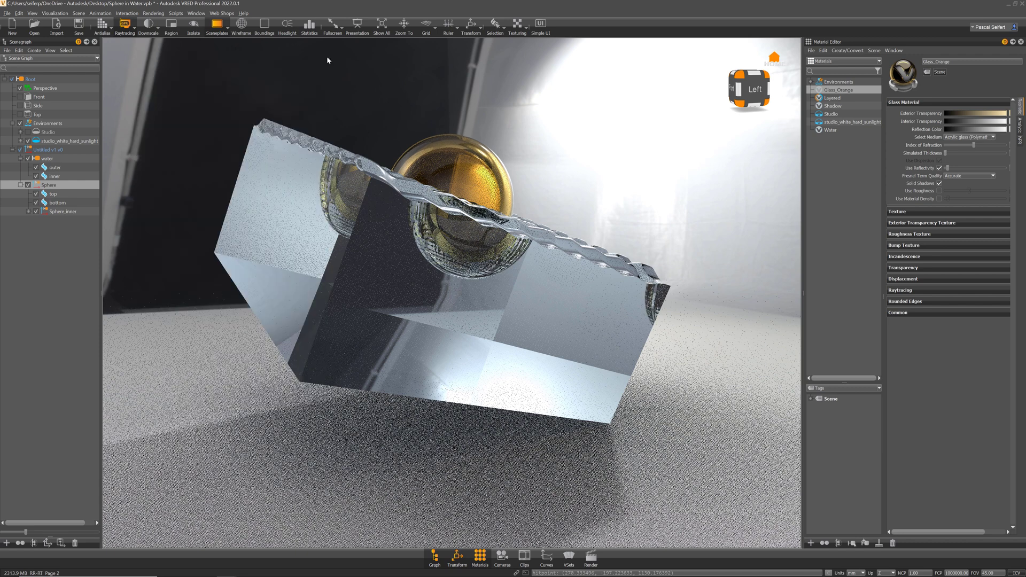
{"action": "left_click", "coordinate": [36, 177]}
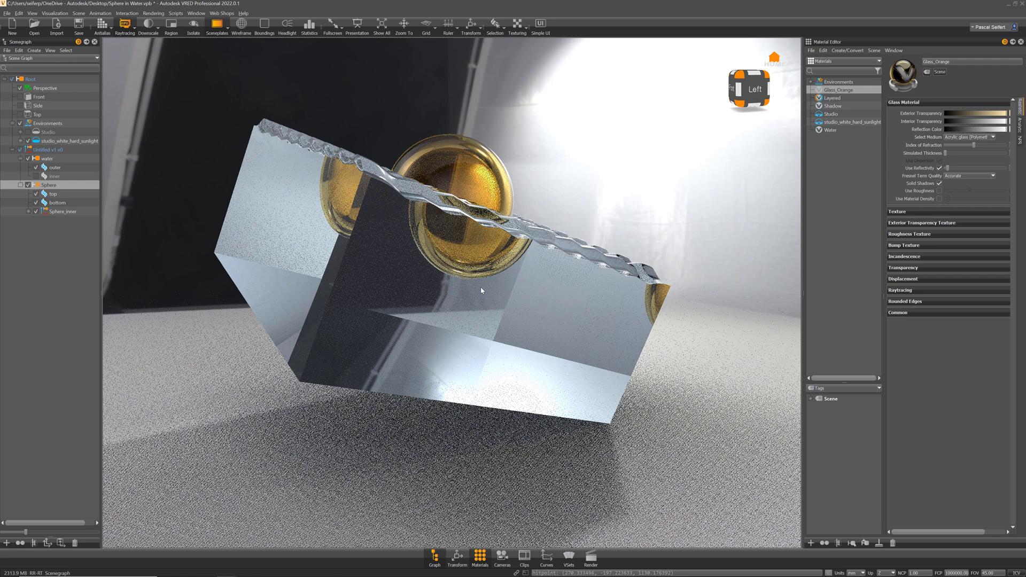
{"action": "left_click_drag", "start_coordinate": [559, 303], "coordinate": [542, 301]}
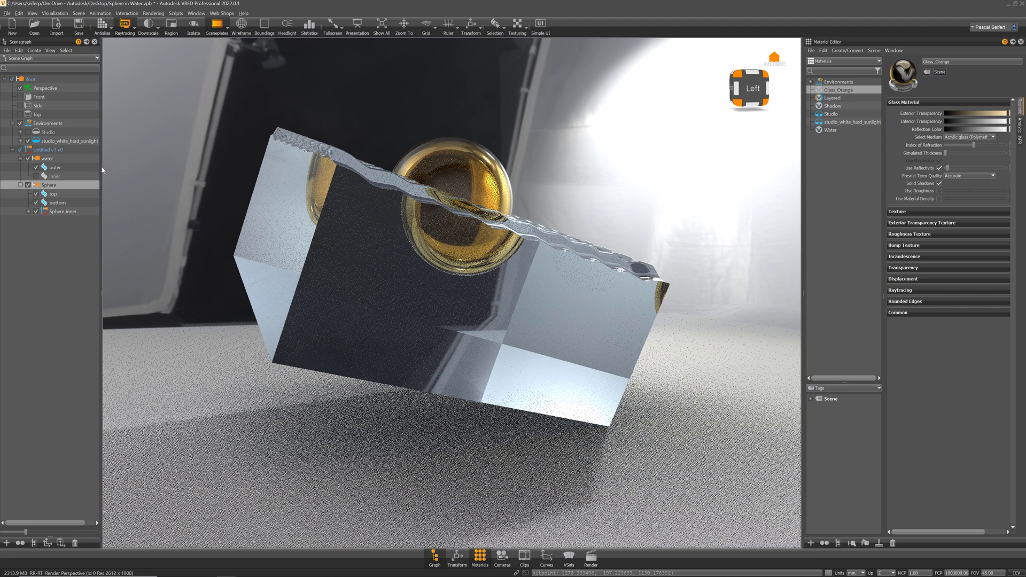
Step: Select the inner node and Glass_Orange, then expand and open the Layered material's settings
{"action": "left_click", "coordinate": [59, 178]}
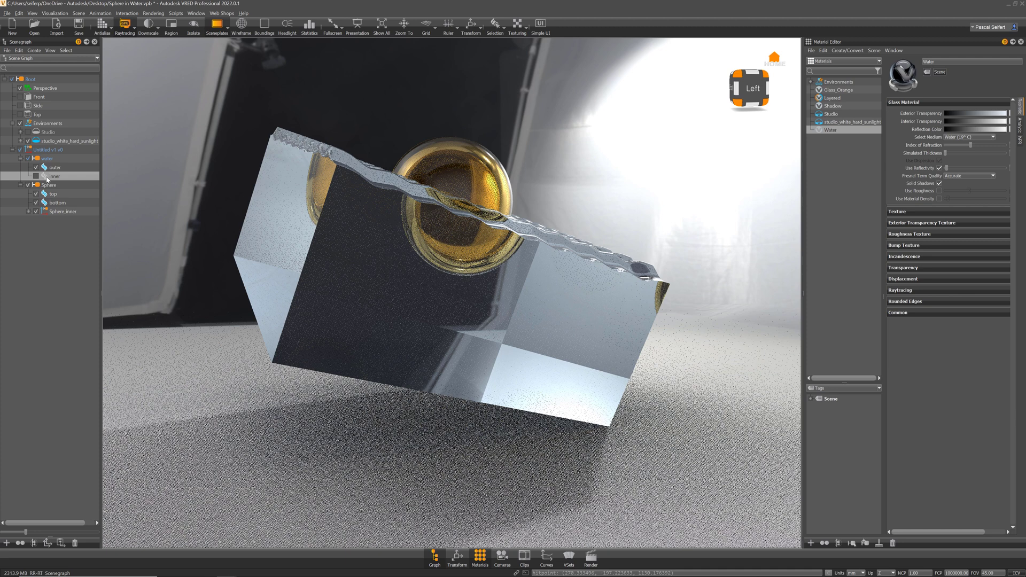
{"action": "left_click", "coordinate": [839, 91], "text": "ctrl"}
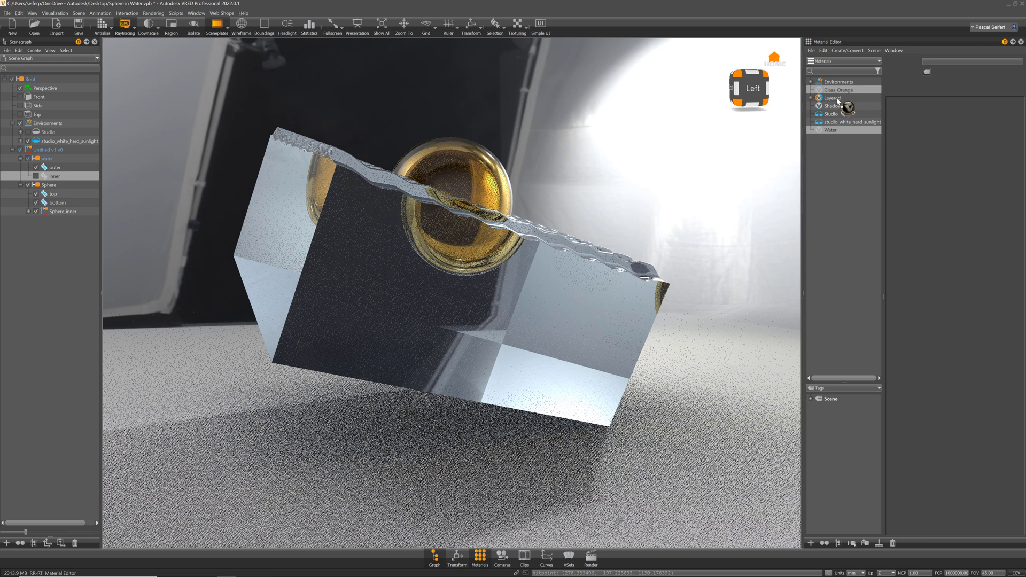
{"action": "left_click", "coordinate": [811, 99]}
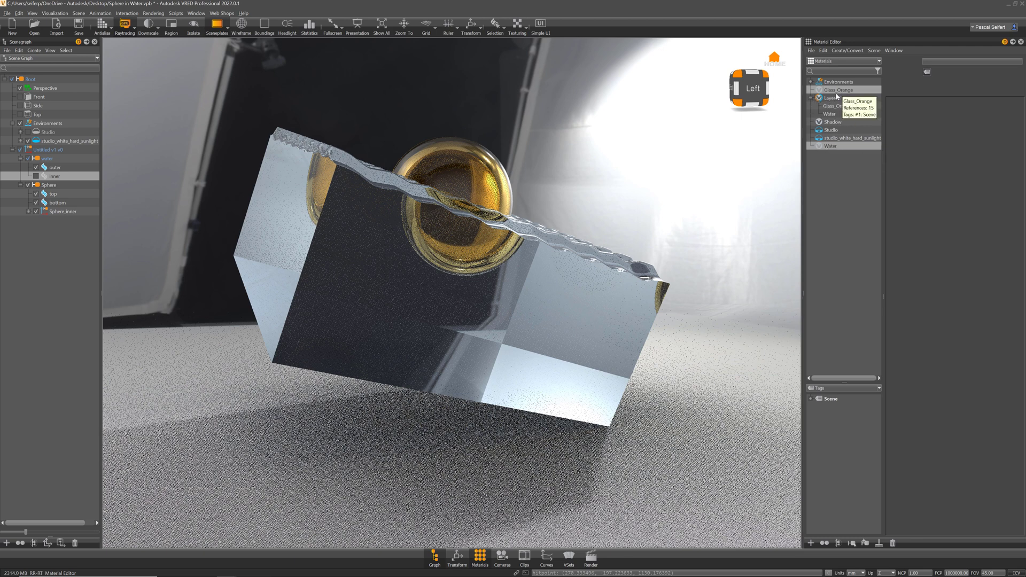
{"action": "left_click", "coordinate": [835, 99]}
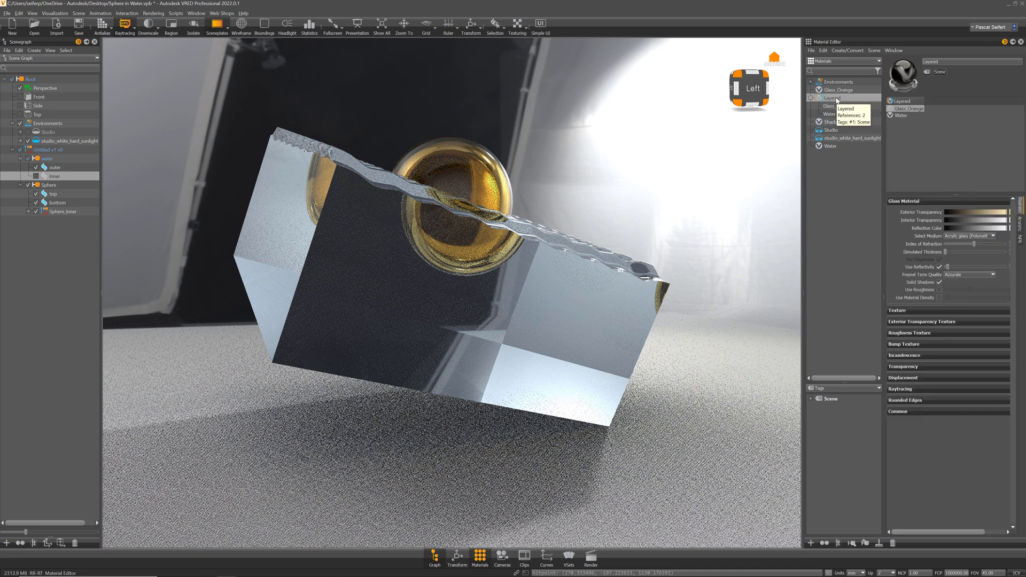
Step: Assign the Layered material to the sphere and reorder its Glass_Orange and Water layers
{"action": "left_click_drag", "start_coordinate": [833, 100], "coordinate": [62, 205]}
{"action": "left_click_drag", "start_coordinate": [508, 268], "coordinate": [598, 256]}
{"action": "left_click_drag", "start_coordinate": [905, 111], "coordinate": [905, 119]}
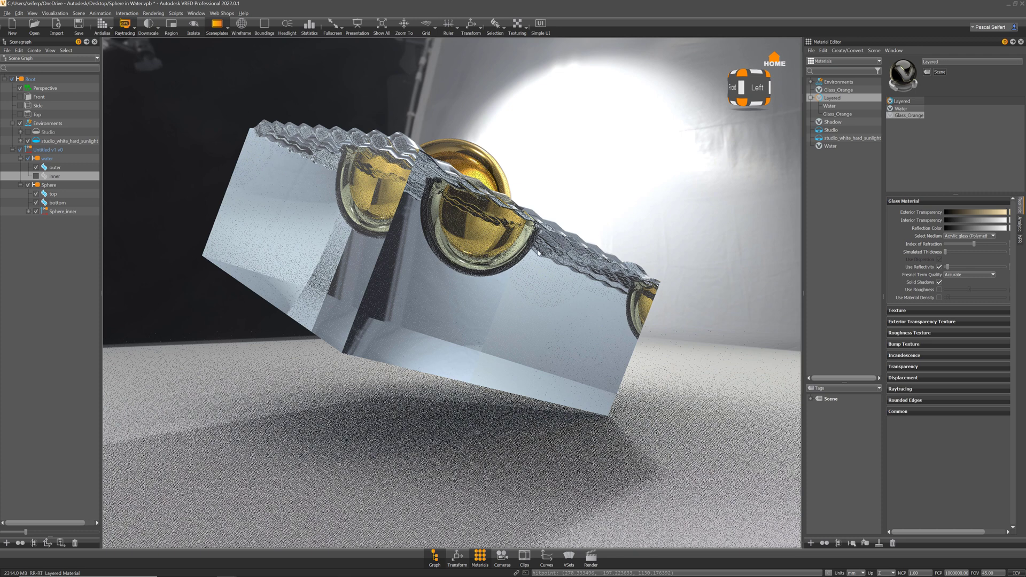
{"action": "left_click_drag", "start_coordinate": [899, 108], "coordinate": [904, 118]}
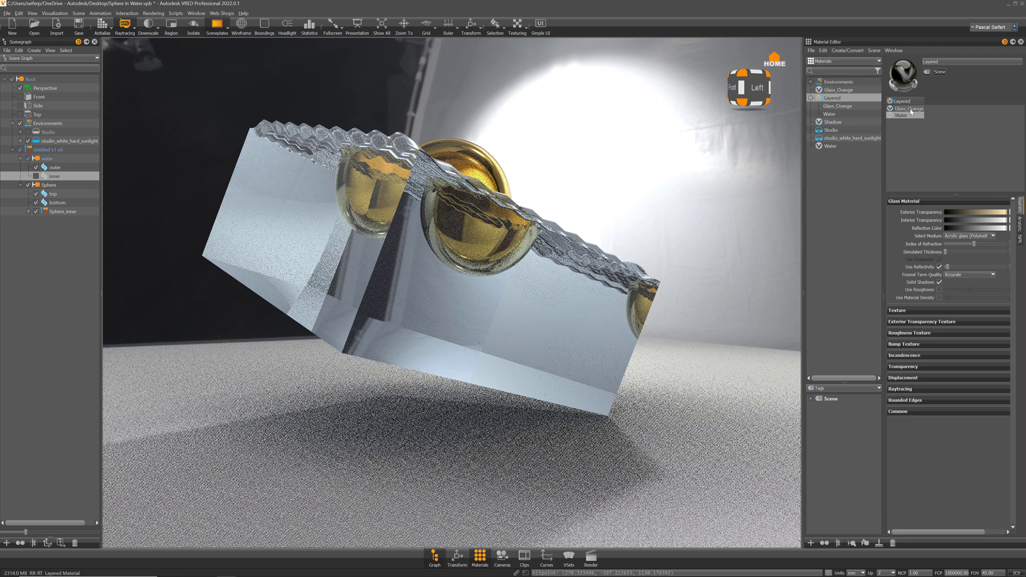
Step: Orbit around the glass block to check the layered sphere from the left and behind
{"action": "left_click_drag", "start_coordinate": [498, 284], "coordinate": [438, 260]}
{"action": "left_click_drag", "start_coordinate": [543, 267], "coordinate": [426, 256]}
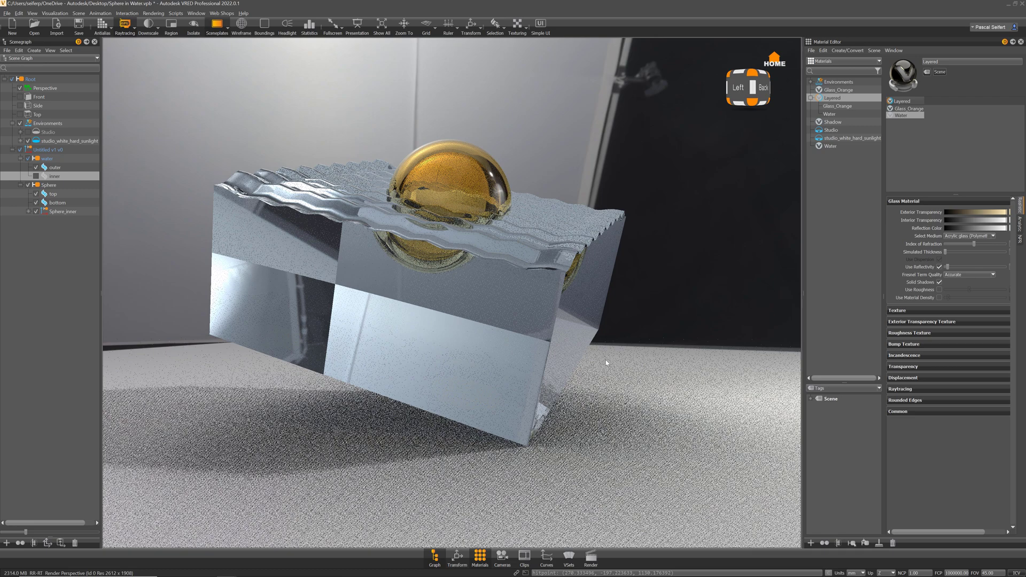
{"action": "left_click_drag", "start_coordinate": [605, 360], "coordinate": [238, 201]}
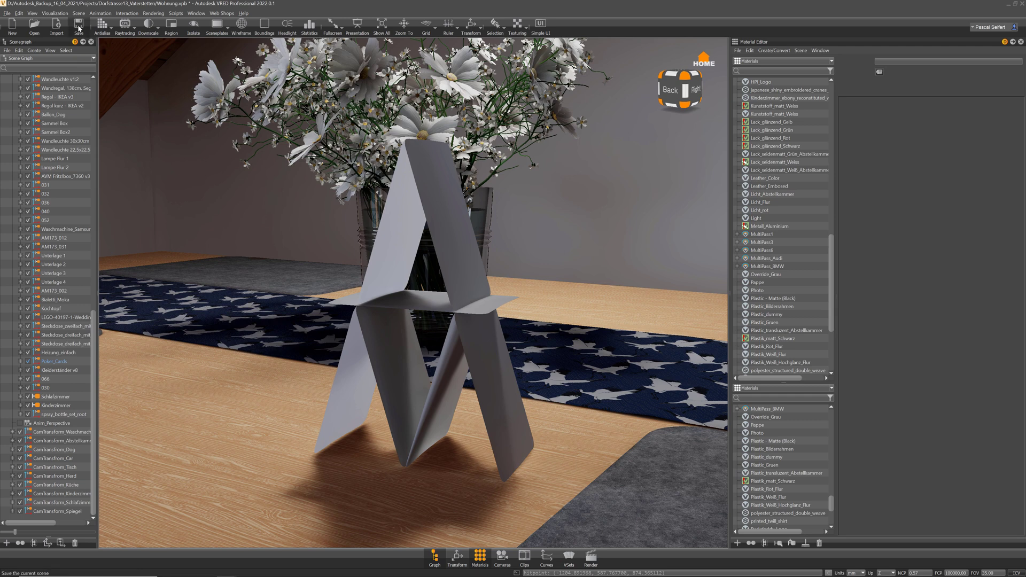
{"action": "left_click", "coordinate": [55, 13]}
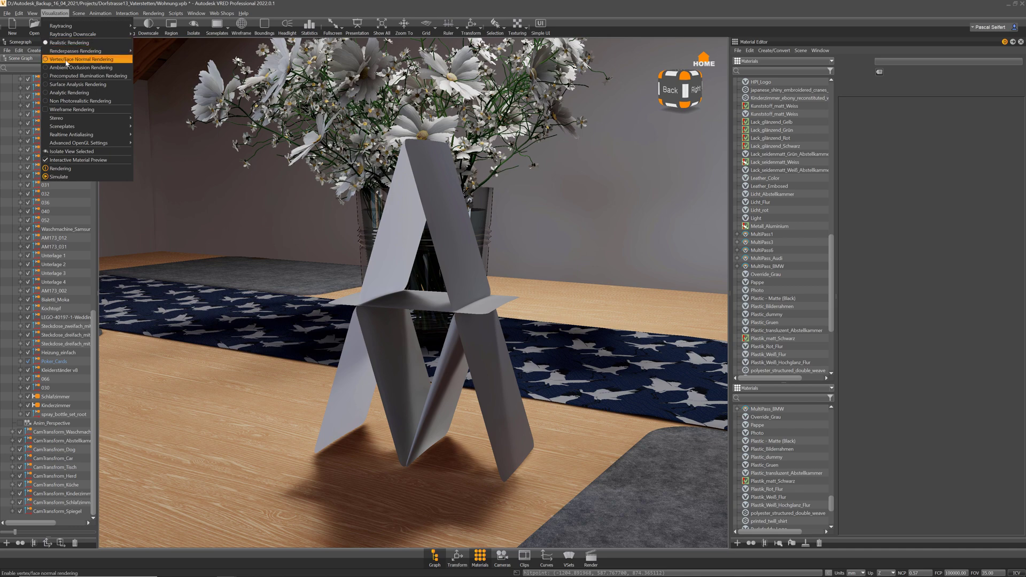
{"action": "left_click", "coordinate": [67, 59]}
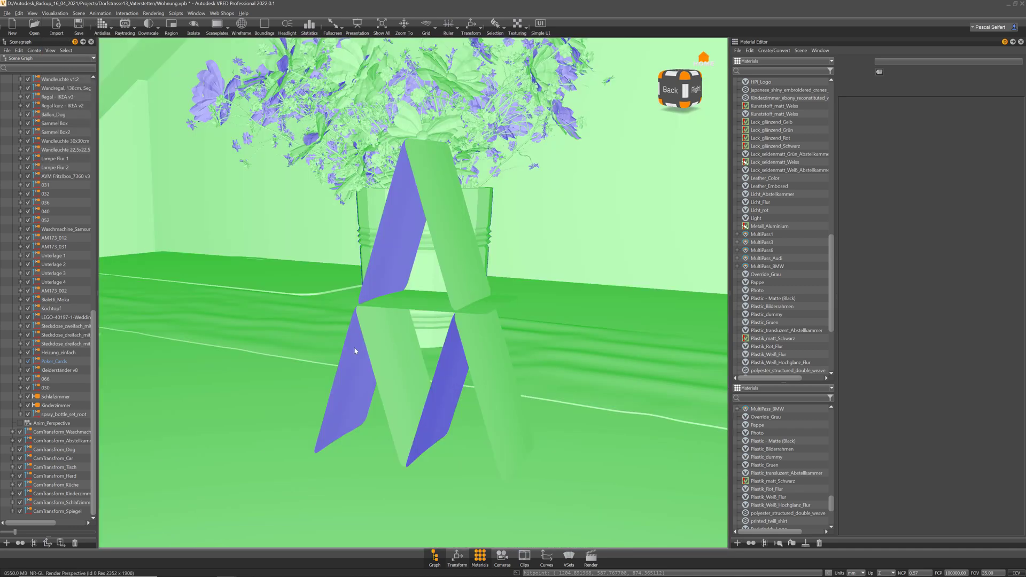
{"action": "left_click_drag", "start_coordinate": [355, 351], "coordinate": [640, 374]}
{"action": "left_click_drag", "start_coordinate": [418, 201], "coordinate": [350, 218]}
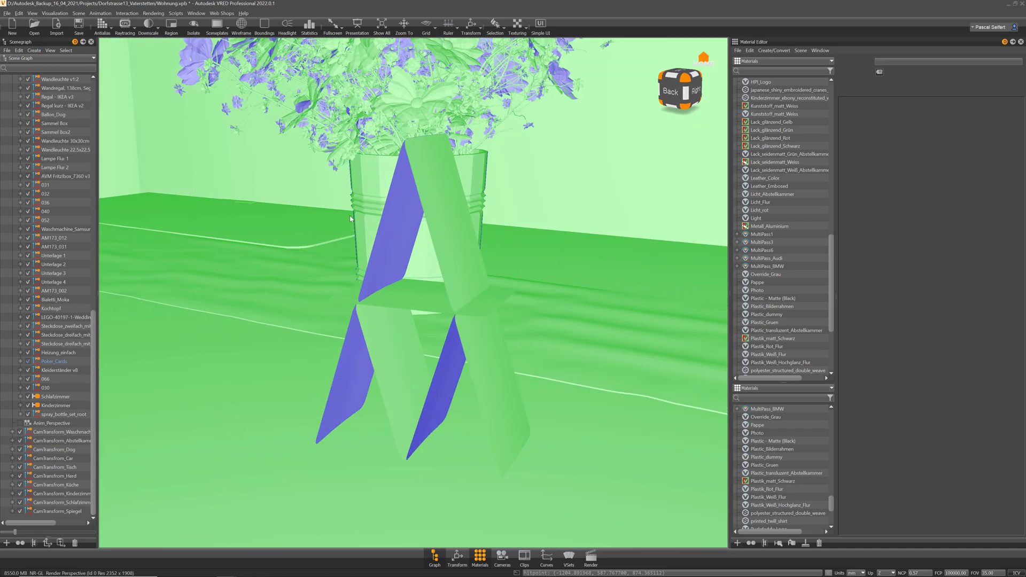
{"action": "left_click_drag", "start_coordinate": [337, 285], "coordinate": [398, 226]}
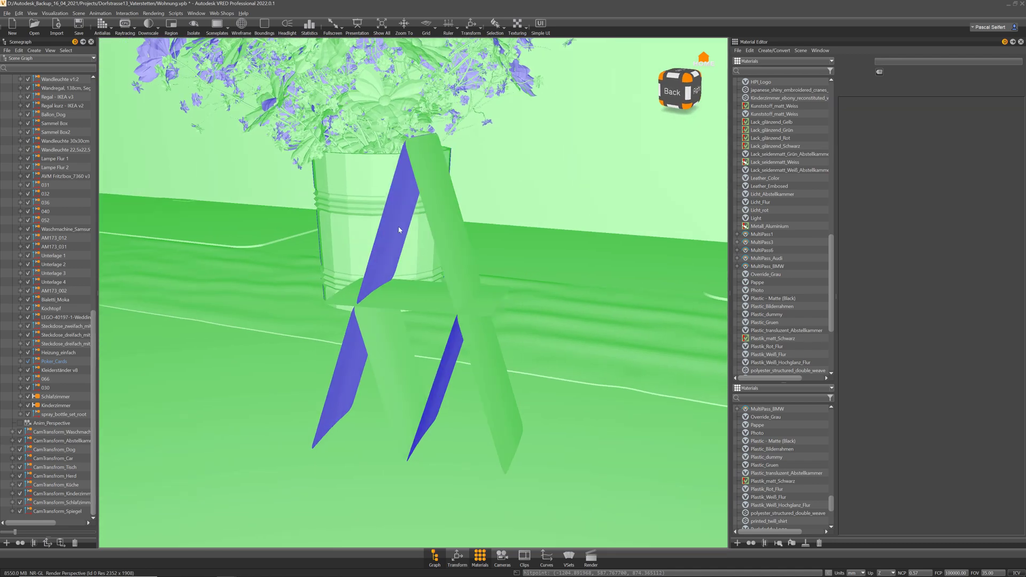
{"action": "left_click_drag", "start_coordinate": [386, 268], "coordinate": [316, 225]}
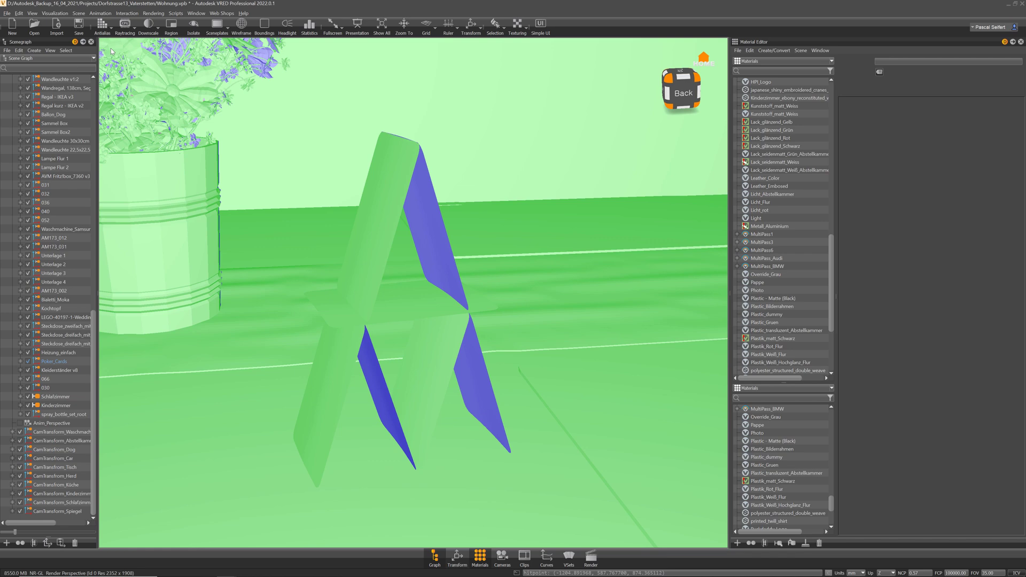
{"action": "left_click", "coordinate": [64, 14]}
{"action": "left_click", "coordinate": [66, 45]}
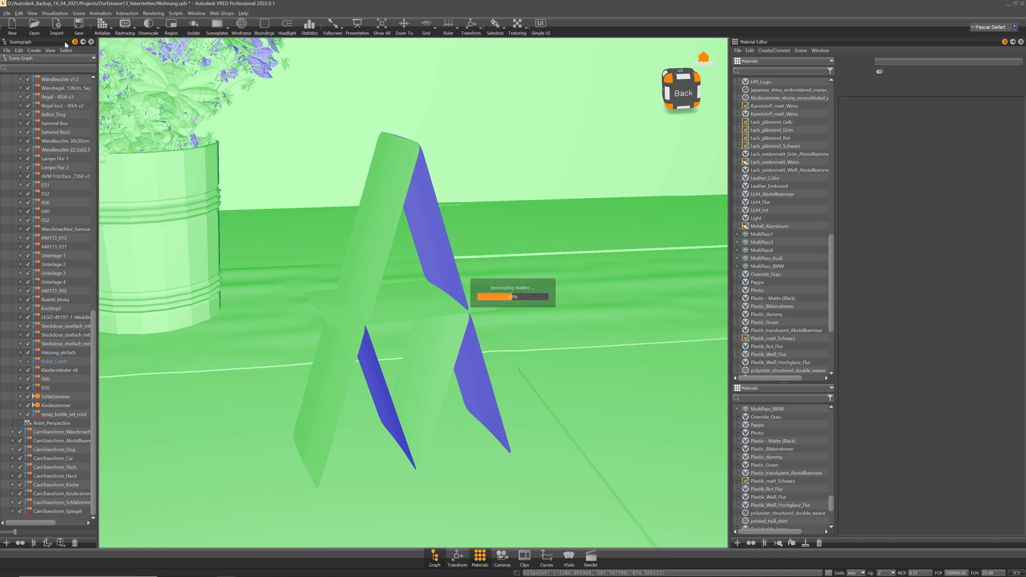
Step: Create a Plastic material with Jack_black.png as diffuse texture and apply it to the front card
{"action": "right_click", "coordinate": [812, 211]}
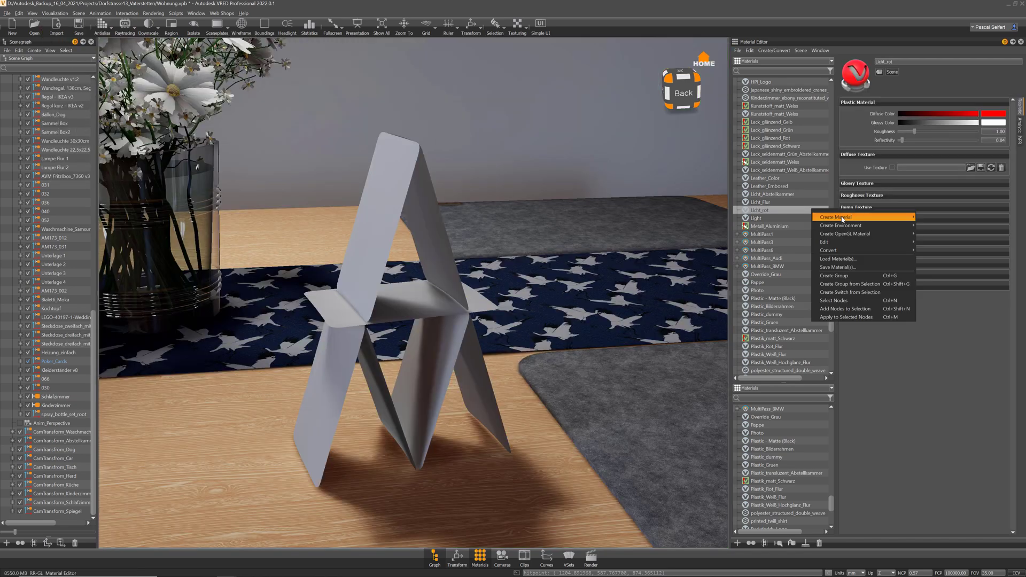
{"action": "mouse_move", "coordinate": [842, 219]}
{"action": "left_click", "coordinate": [944, 221]}
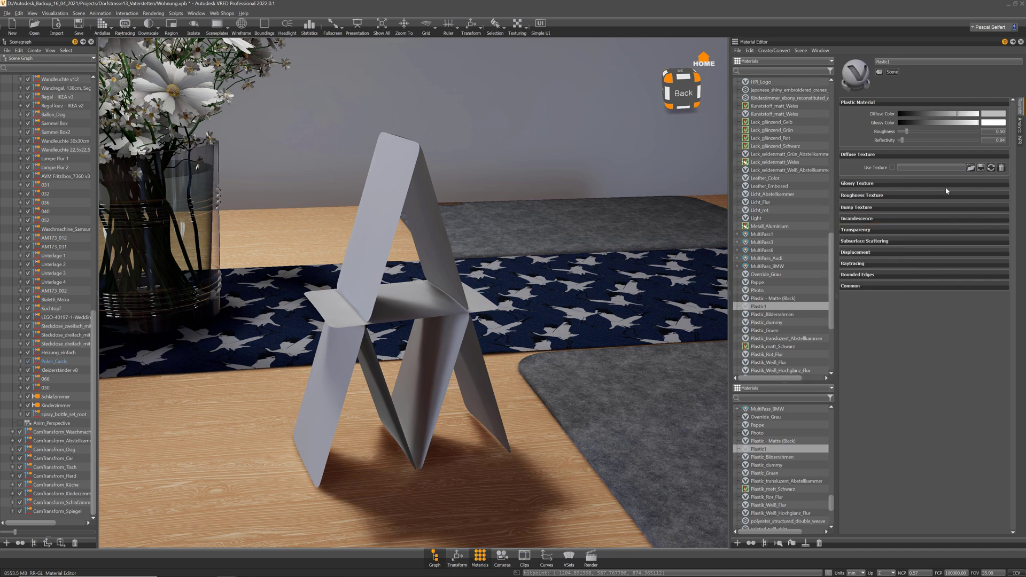
{"action": "left_click", "coordinate": [970, 169]}
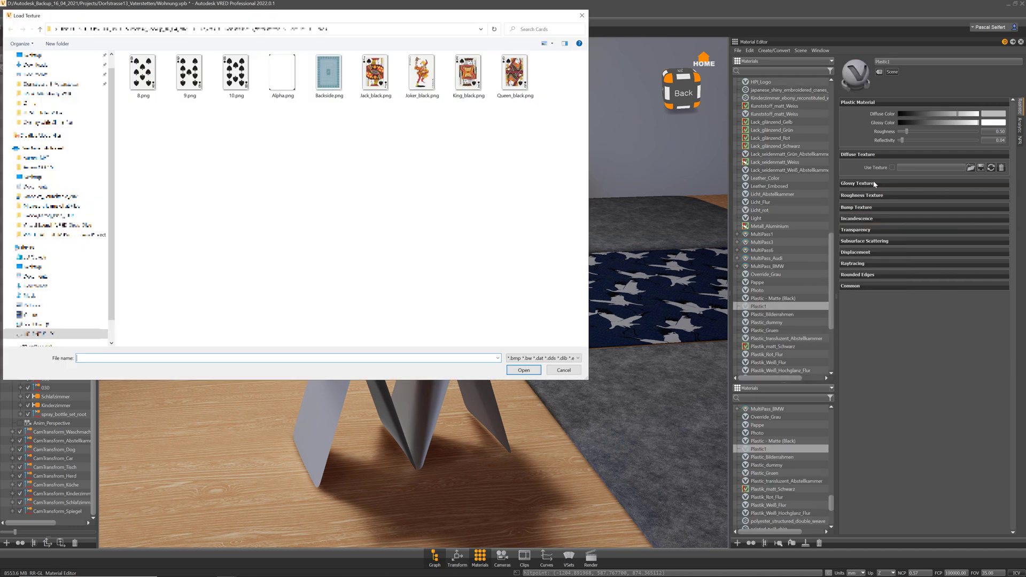
{"action": "double_click", "coordinate": [376, 74]}
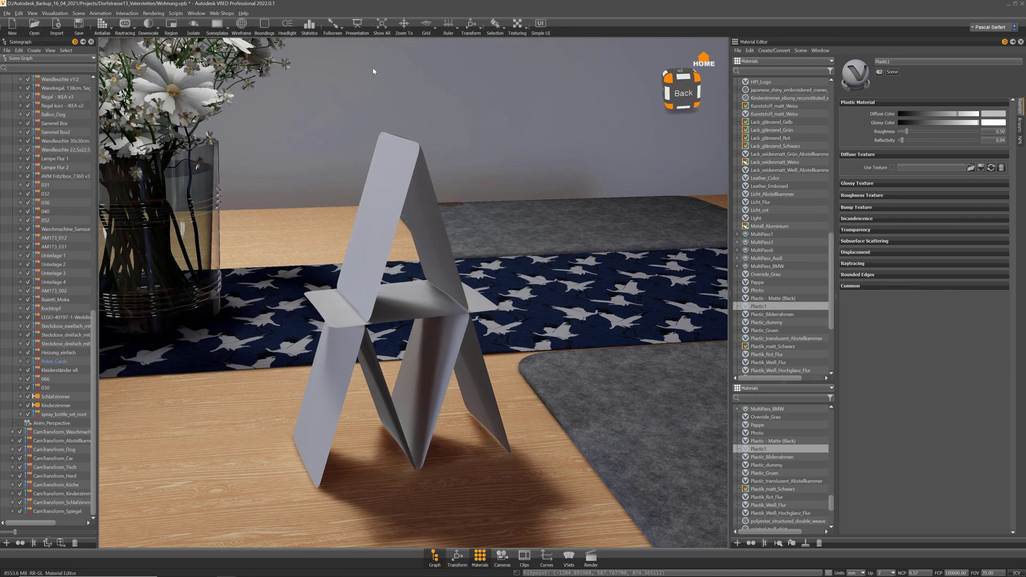
{"action": "left_click_drag", "start_coordinate": [760, 308], "coordinate": [299, 251]}
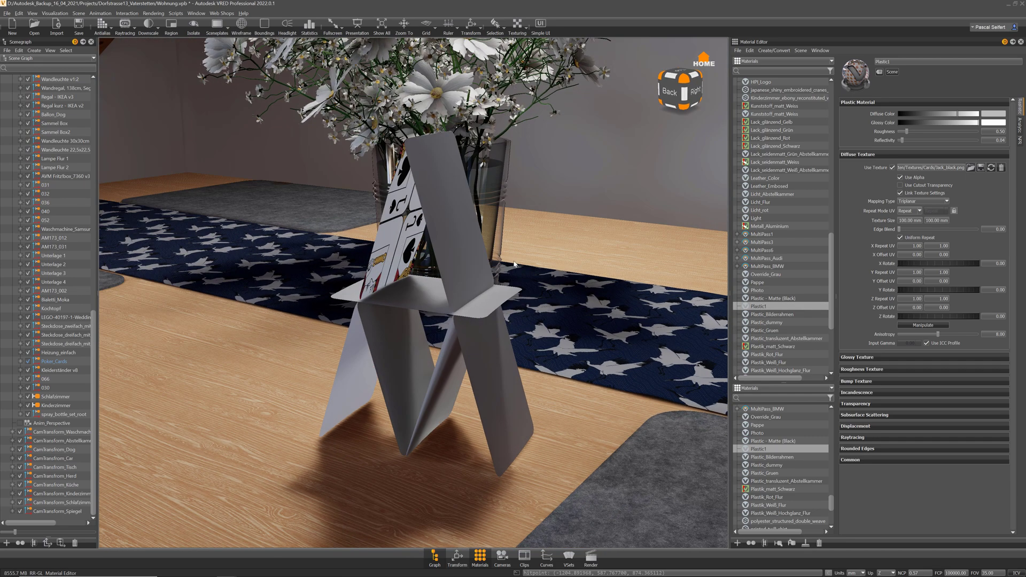
Step: Set the Jack texture to UV mapping at 64 × 89 mm
{"action": "left_click", "coordinate": [914, 203]}
{"action": "left_click", "coordinate": [911, 206]}
{"action": "left_click", "coordinate": [907, 221]}
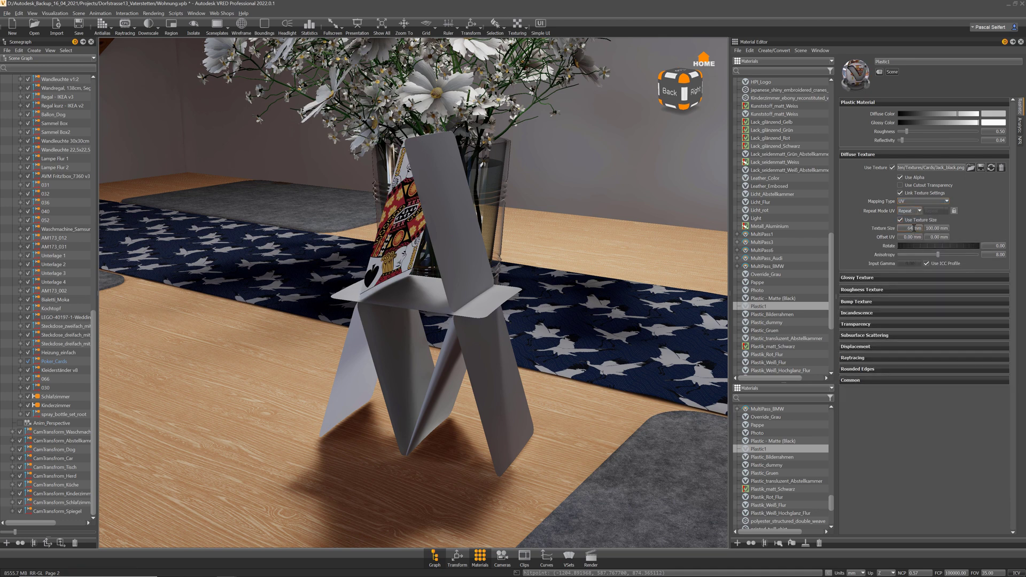
{"action": "left_click", "coordinate": [916, 228]}
{"action": "type", "text": "64"}
{"action": "key", "text": "Tab"}
{"action": "type", "text": "89"}
{"action": "key", "text": "Return"}
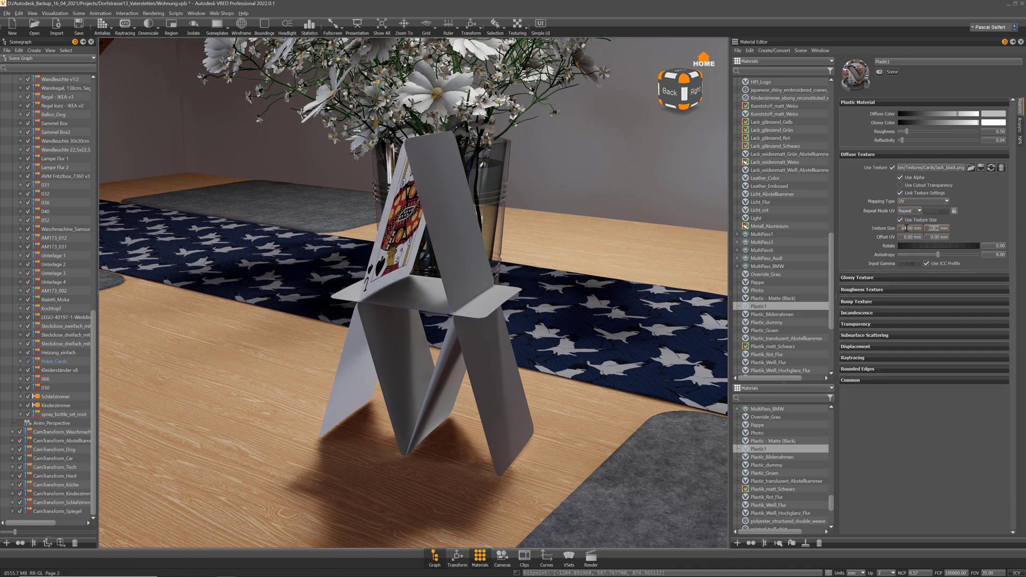
Step: Rename the Plastic1 material to Joker
{"action": "left_click_drag", "start_coordinate": [388, 246], "coordinate": [406, 296]}
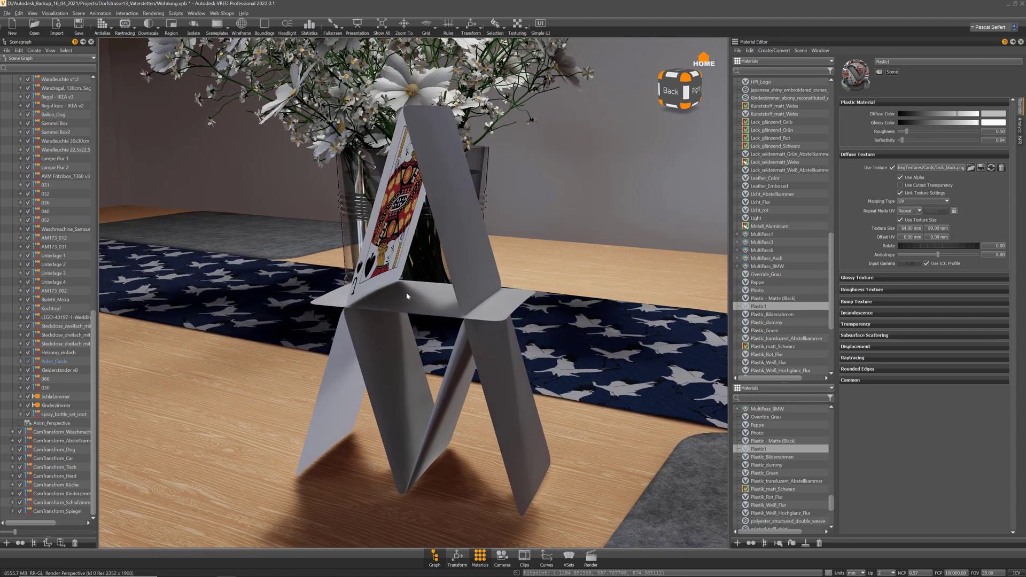
{"action": "double_click", "coordinate": [881, 61]}
{"action": "type", "text": "Joker"}
{"action": "key", "text": "Return"}
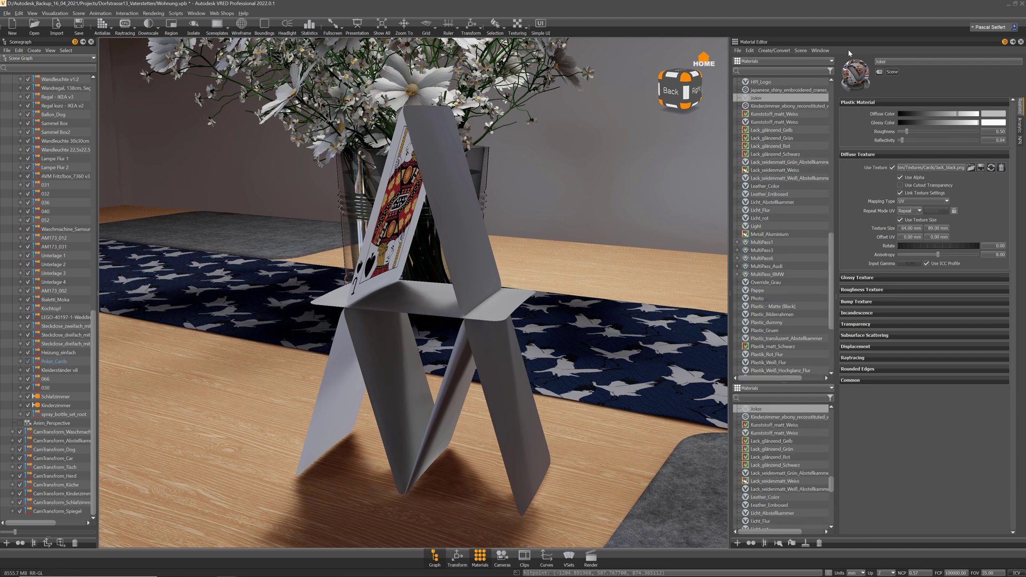
Step: Create a new Plastic material named Joker_out
{"action": "right_click", "coordinate": [792, 103]}
{"action": "mouse_move", "coordinate": [854, 109]}
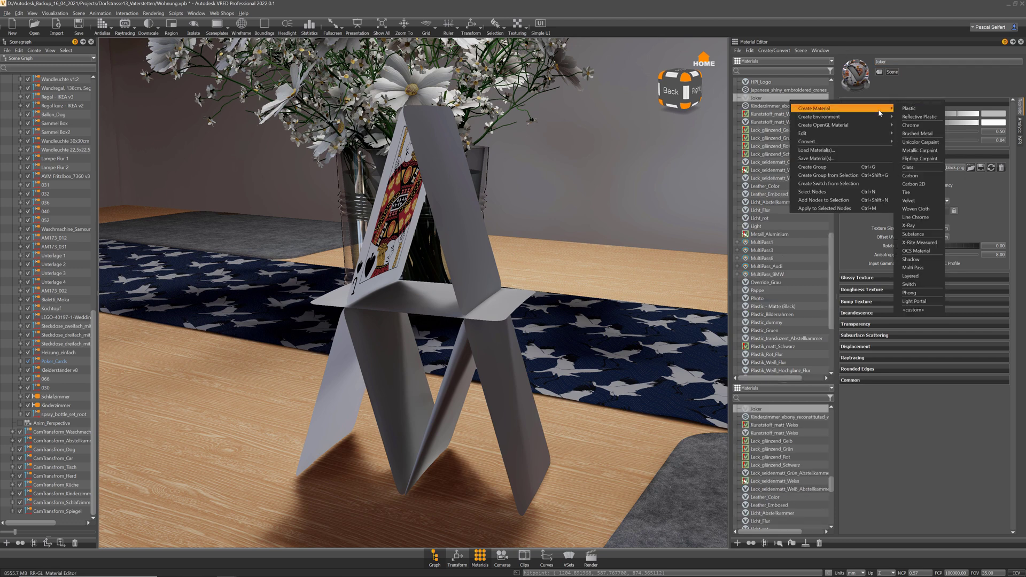
{"action": "left_click", "coordinate": [914, 109]}
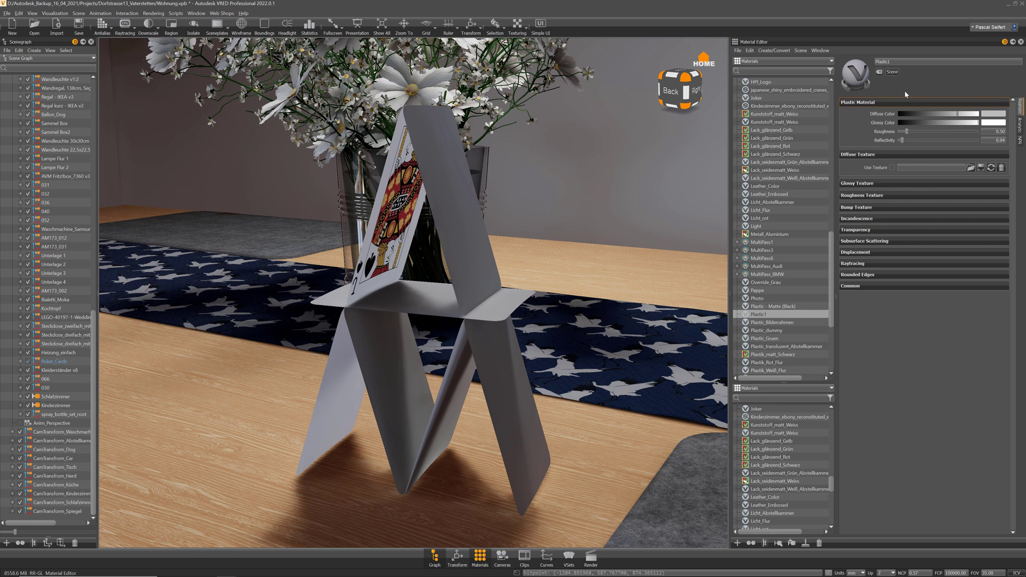
{"action": "double_click", "coordinate": [897, 62]}
{"action": "type", "text": "Joker_out"}
{"action": "key", "text": "Return"}
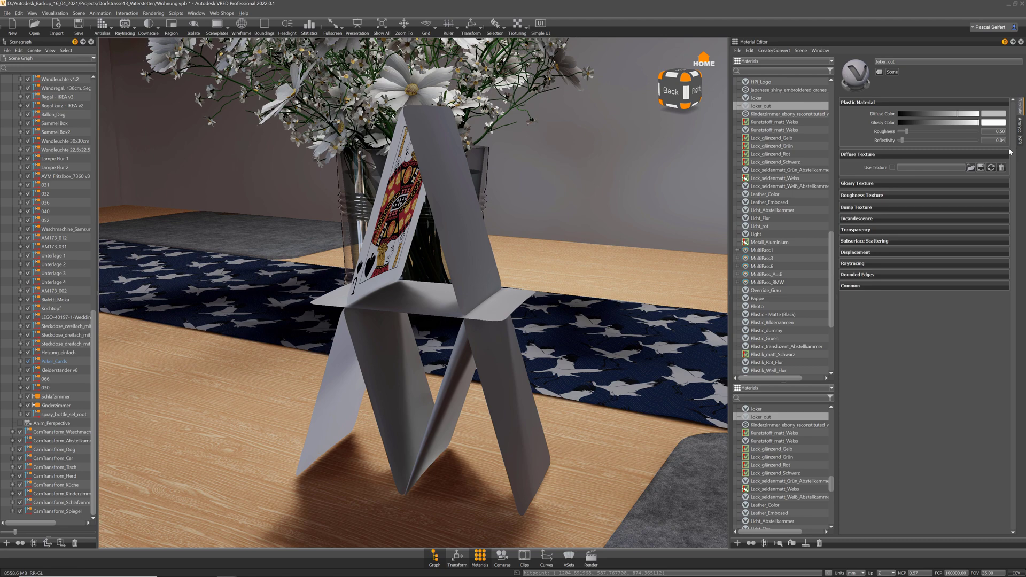
Step: Load Backside.png as Joker_out's diffuse texture with UV mapping at 64 × 89 mm
{"action": "left_click", "coordinate": [971, 169]}
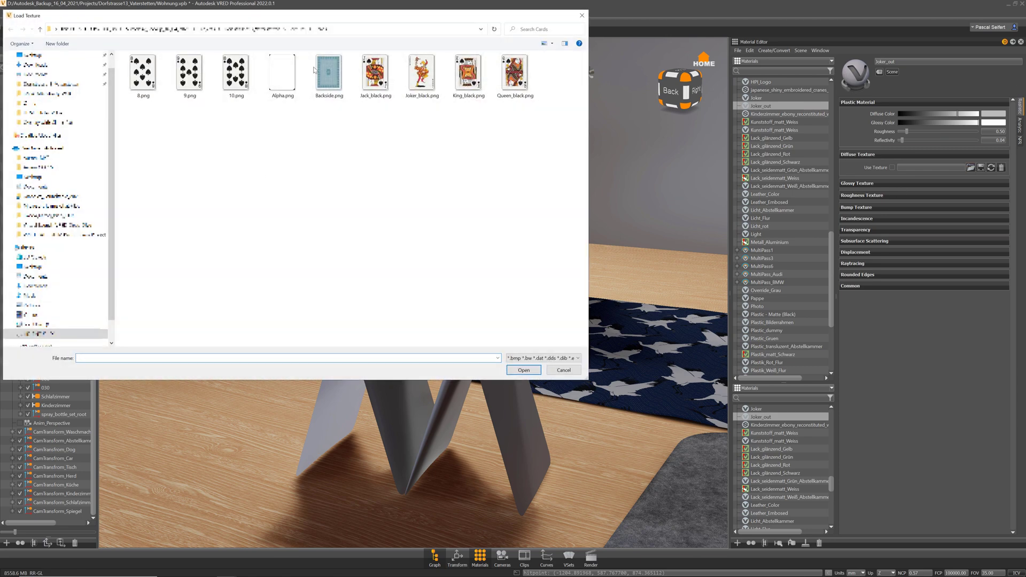
{"action": "double_click", "coordinate": [328, 75]}
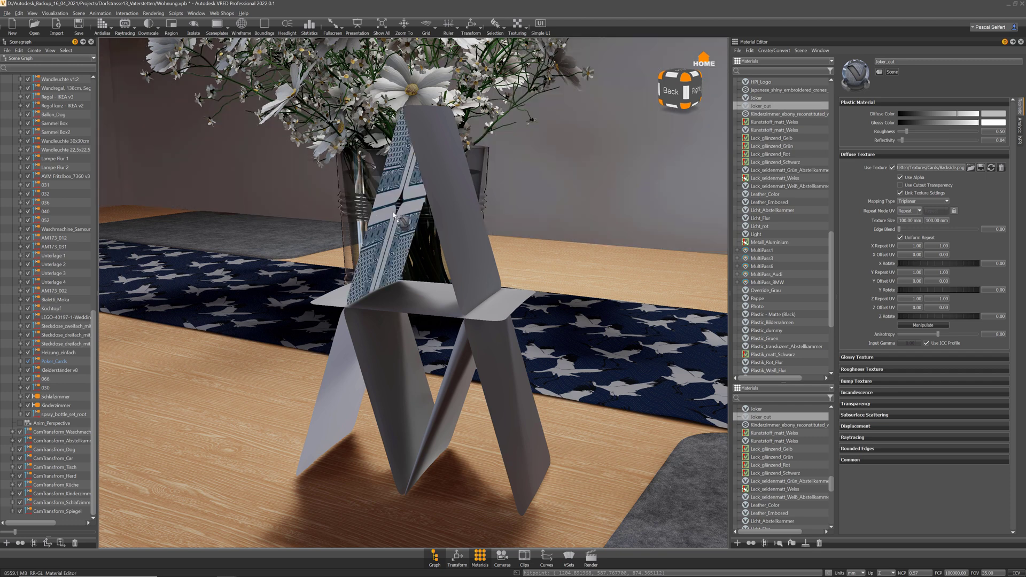
{"action": "left_click", "coordinate": [910, 201]}
{"action": "left_click", "coordinate": [909, 207]}
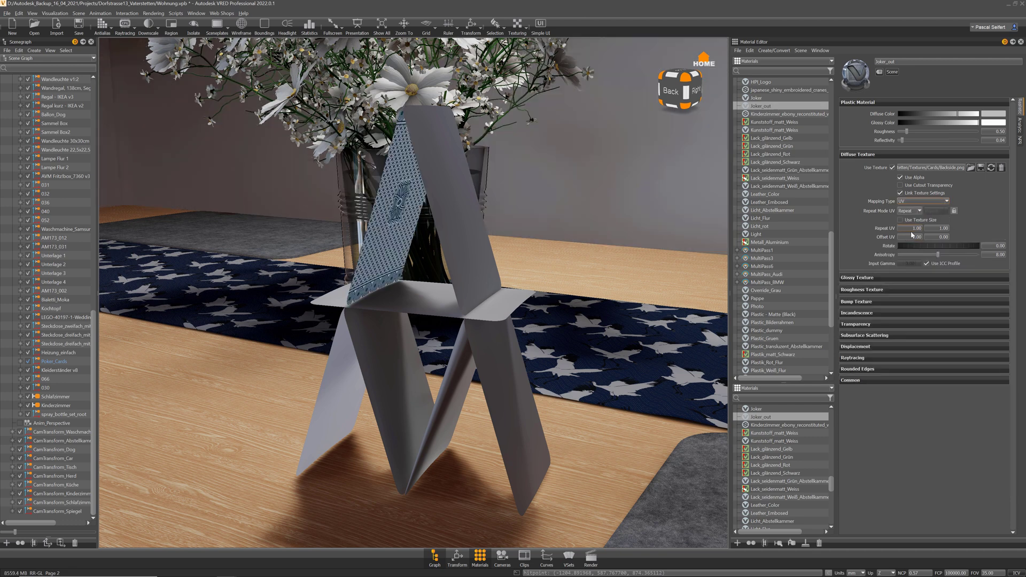
{"action": "double_click", "coordinate": [909, 229]}
{"action": "type", "text": "64"}
{"action": "key", "text": "Tab"}
{"action": "type", "text": "89"}
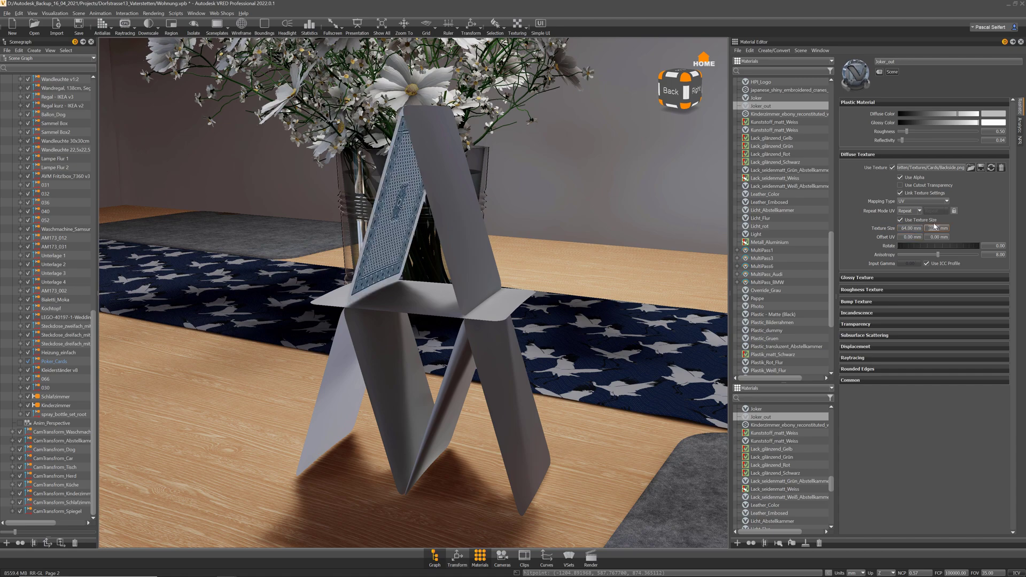
{"action": "left_click_drag", "start_coordinate": [410, 260], "coordinate": [558, 250]}
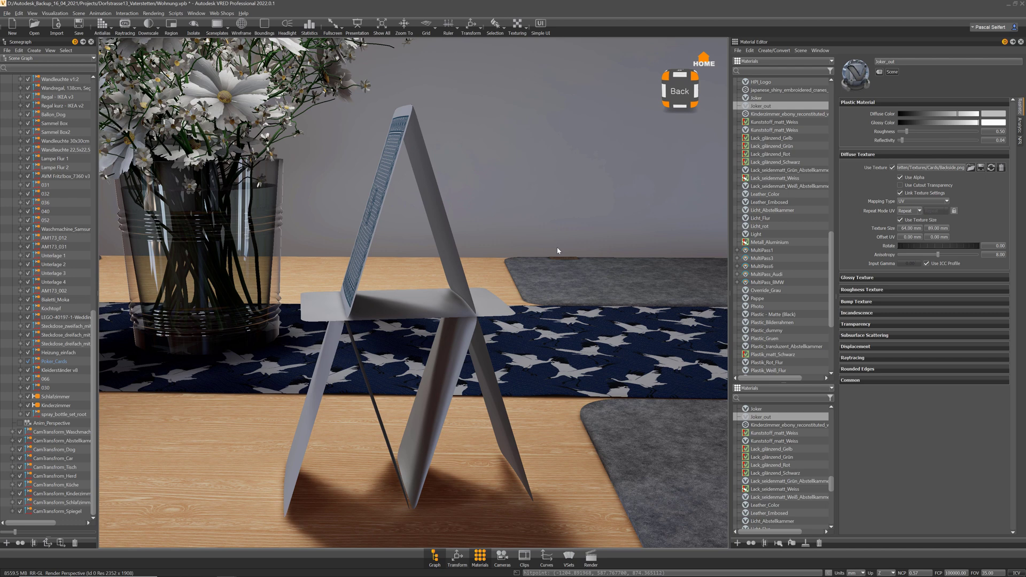
Step: Create a Layered material containing Joker and Joker_out and apply it to the card
{"action": "right_click", "coordinate": [777, 101]}
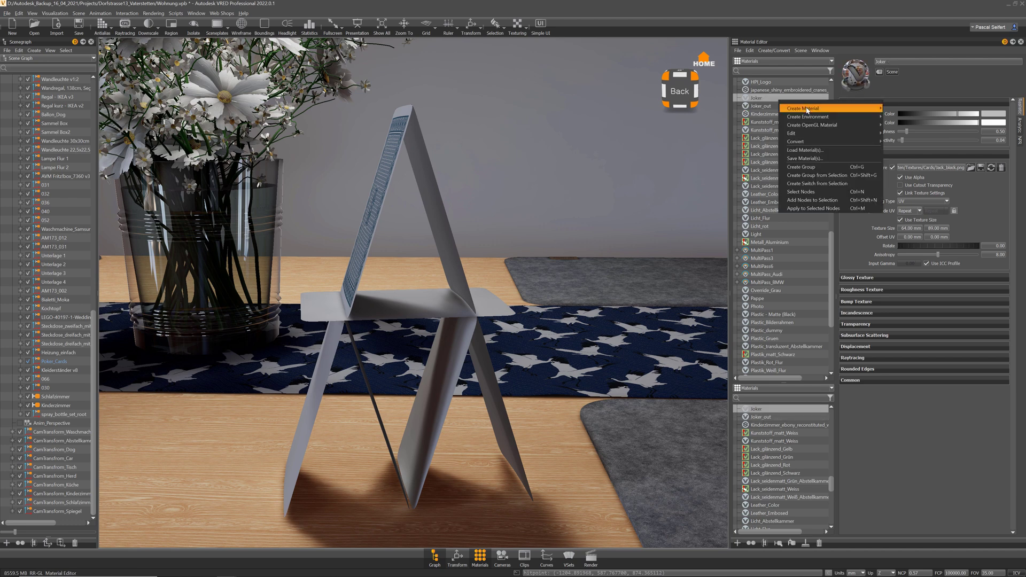
{"action": "mouse_move", "coordinate": [855, 108]}
{"action": "left_click", "coordinate": [899, 276]}
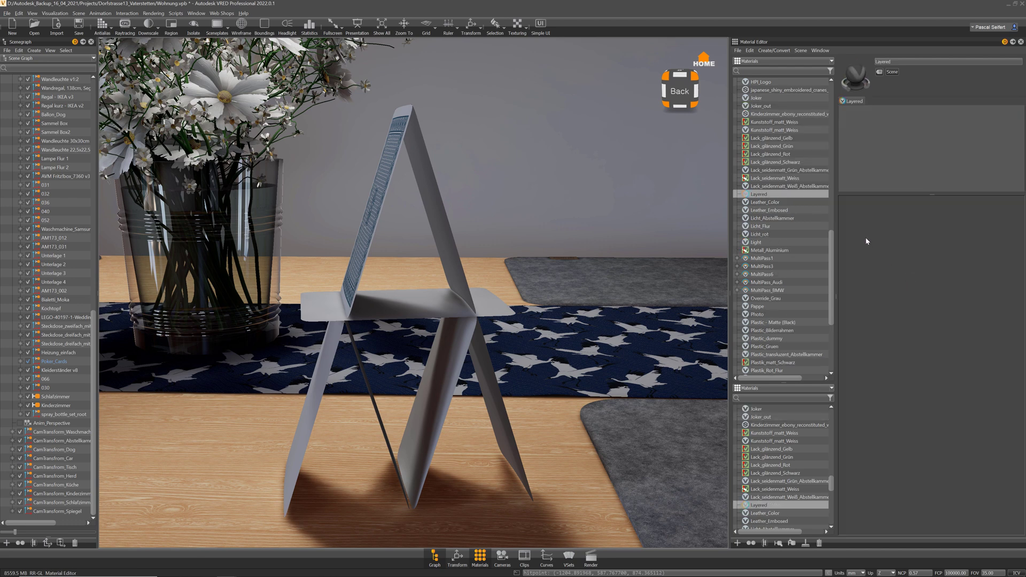
{"action": "left_click", "coordinate": [761, 98]}
{"action": "left_click", "coordinate": [761, 106], "text": "shift"}
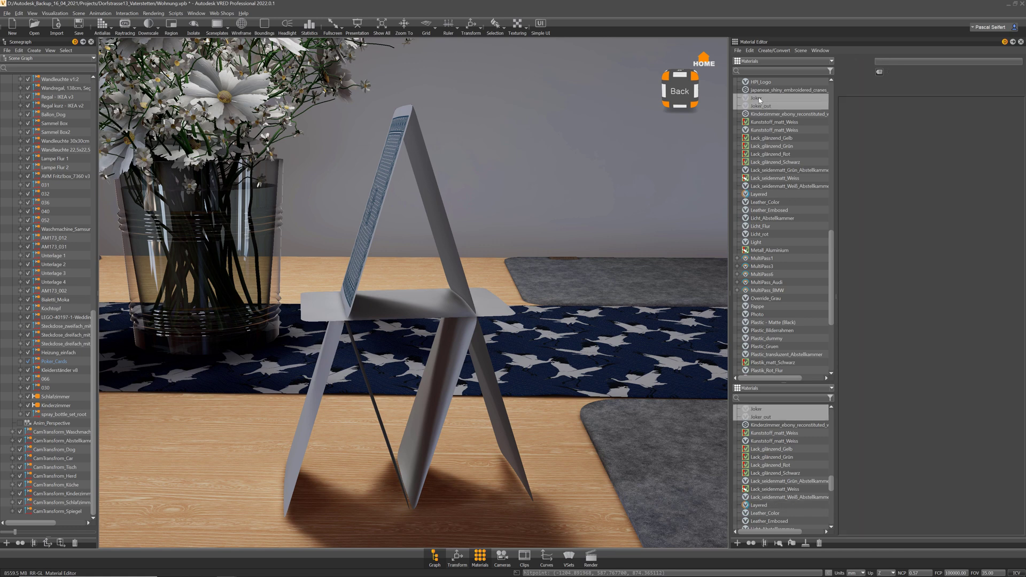
{"action": "left_click_drag", "start_coordinate": [759, 100], "coordinate": [363, 254]}
{"action": "left_click_drag", "start_coordinate": [362, 254], "coordinate": [310, 261]}
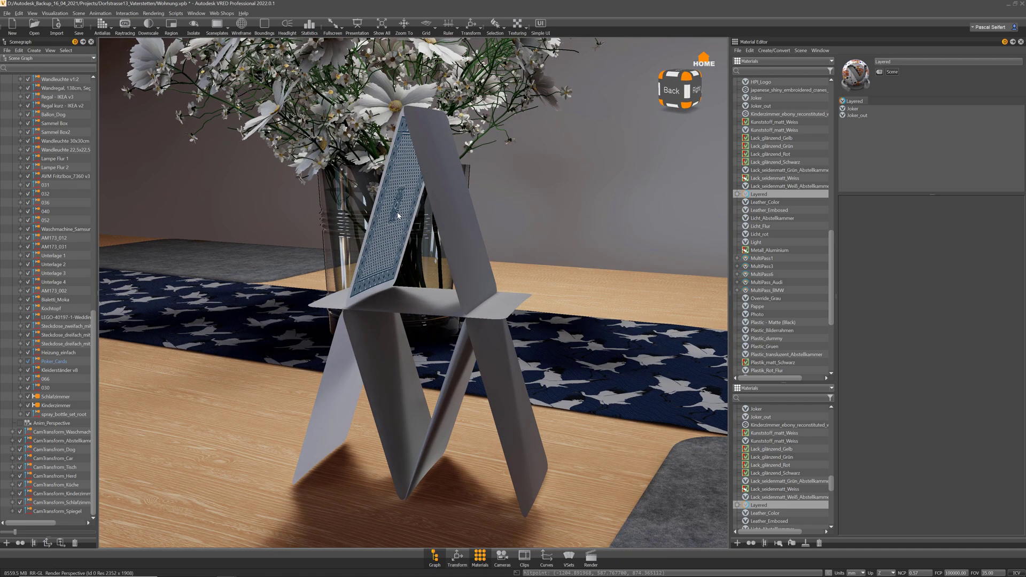
Step: Move Joker below Joker_out in the layers and check the card's front and back
{"action": "left_click_drag", "start_coordinate": [396, 215], "coordinate": [418, 216]}
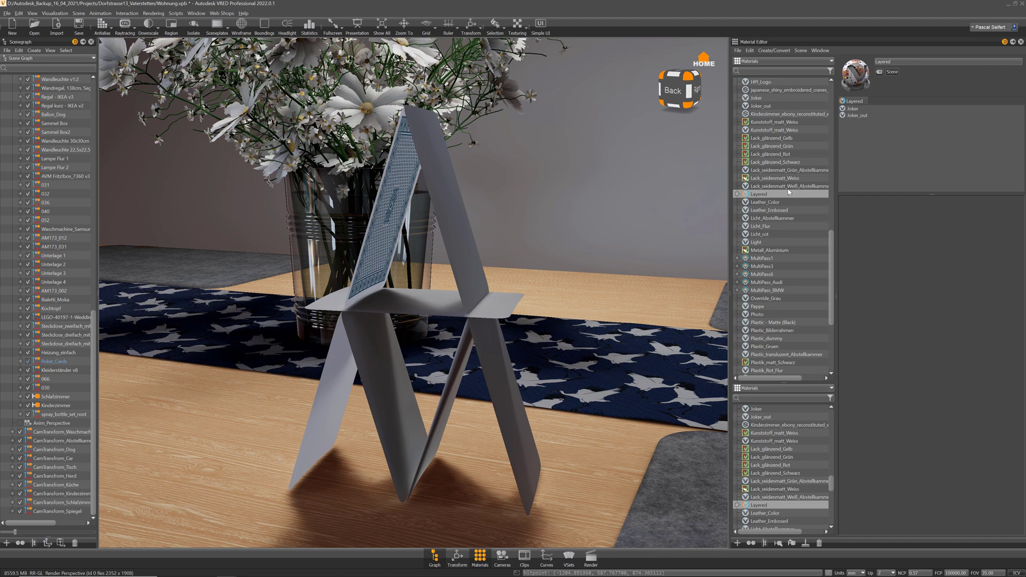
{"action": "left_click_drag", "start_coordinate": [857, 111], "coordinate": [856, 121]}
{"action": "left_click_drag", "start_coordinate": [564, 206], "coordinate": [864, 186]}
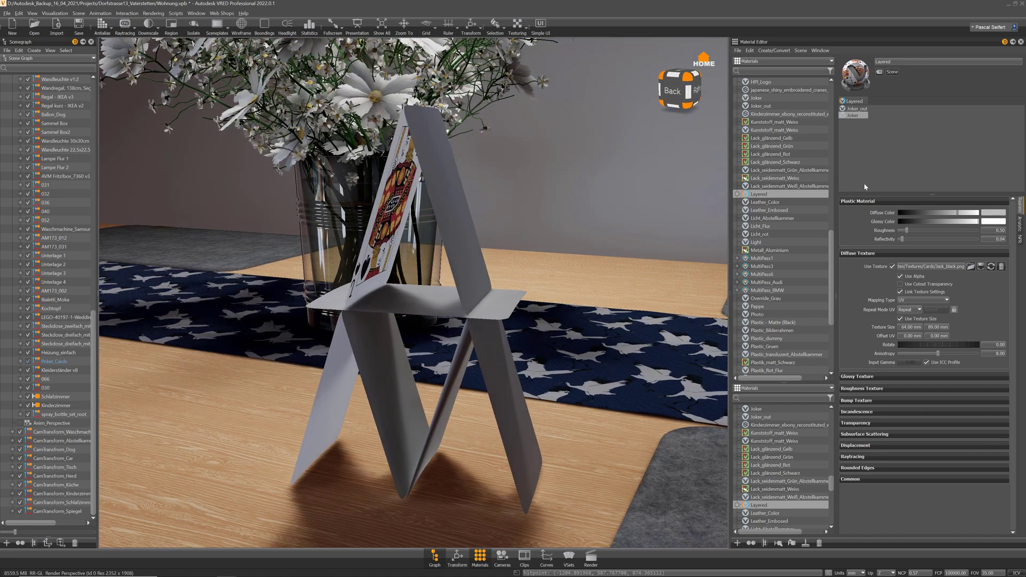
{"action": "left_click_drag", "start_coordinate": [610, 209], "coordinate": [464, 223]}
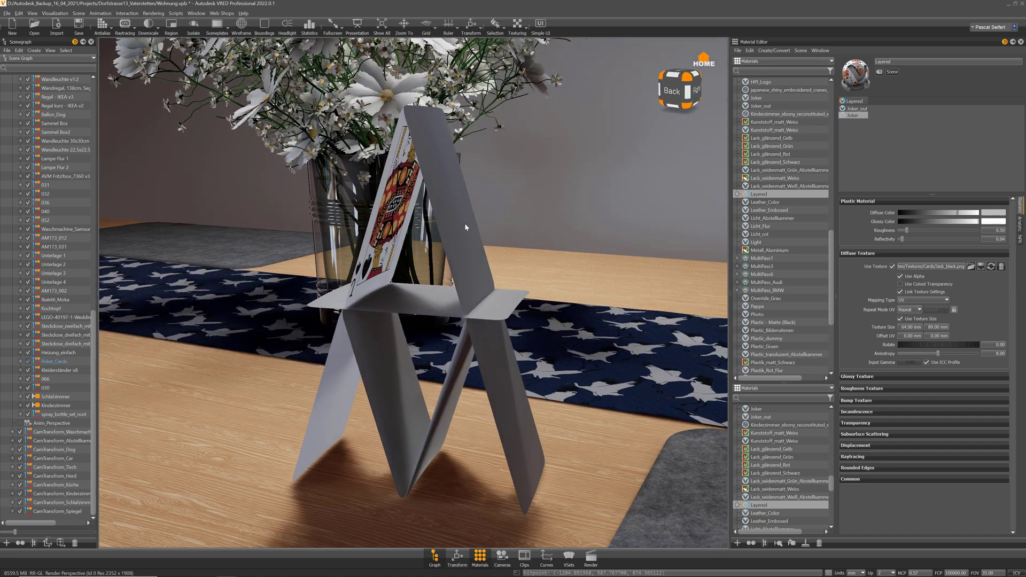
{"action": "left_click_drag", "start_coordinate": [831, 240], "coordinate": [838, 100]}
Step: Apply Pokerkarten materials Card_09, Card_King and Card_10 to the upper right, lower right and lower left cards
{"action": "left_click", "coordinate": [737, 154]}
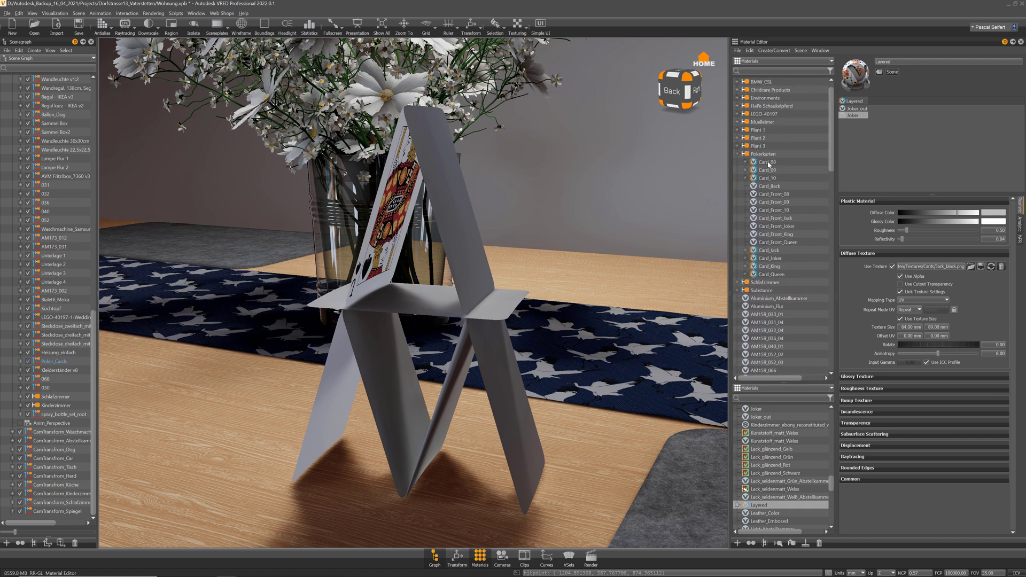
{"action": "left_click_drag", "start_coordinate": [764, 162], "coordinate": [510, 374]}
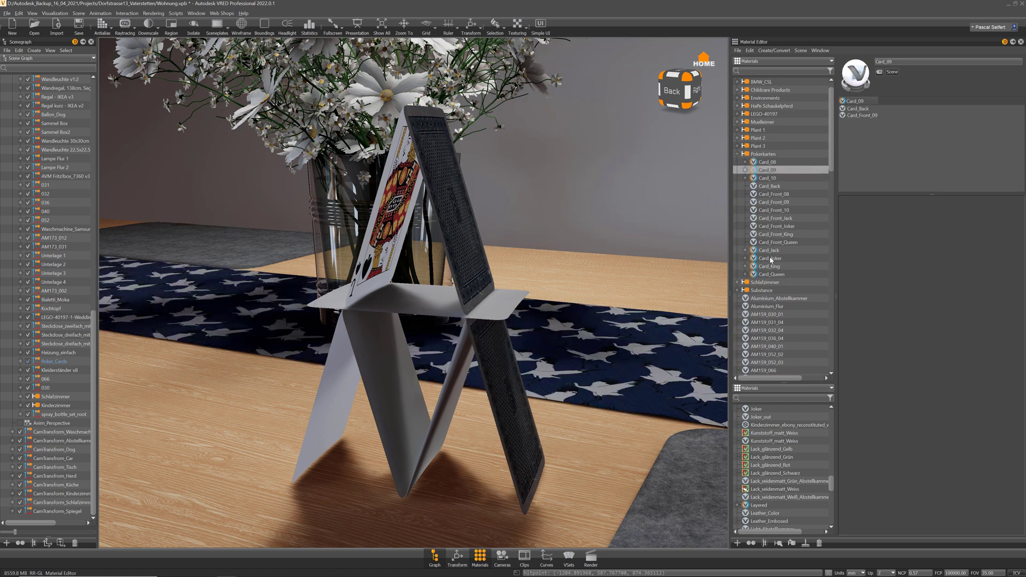
{"action": "left_click_drag", "start_coordinate": [772, 258], "coordinate": [462, 379]}
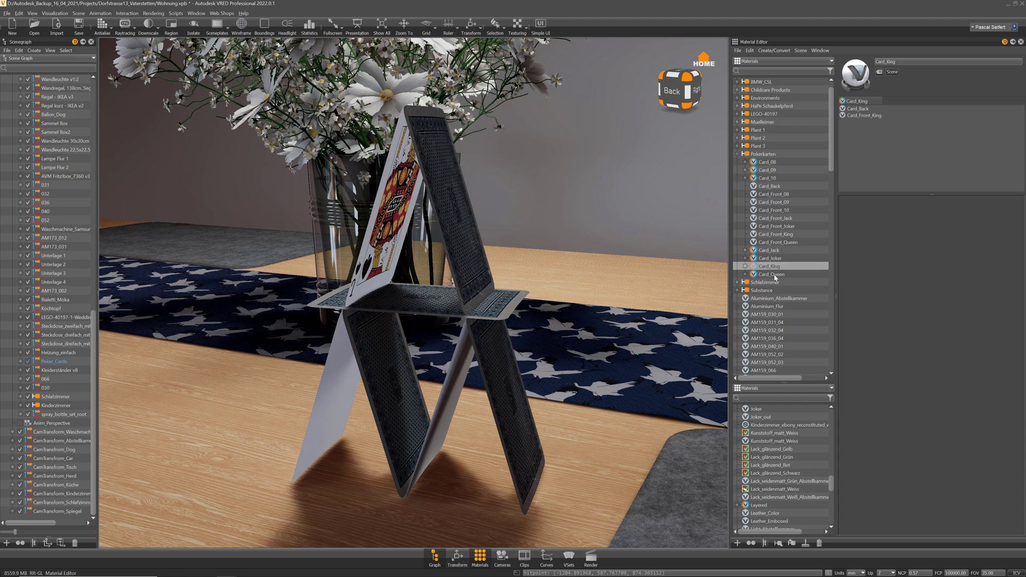
{"action": "left_click_drag", "start_coordinate": [764, 178], "coordinate": [331, 409]}
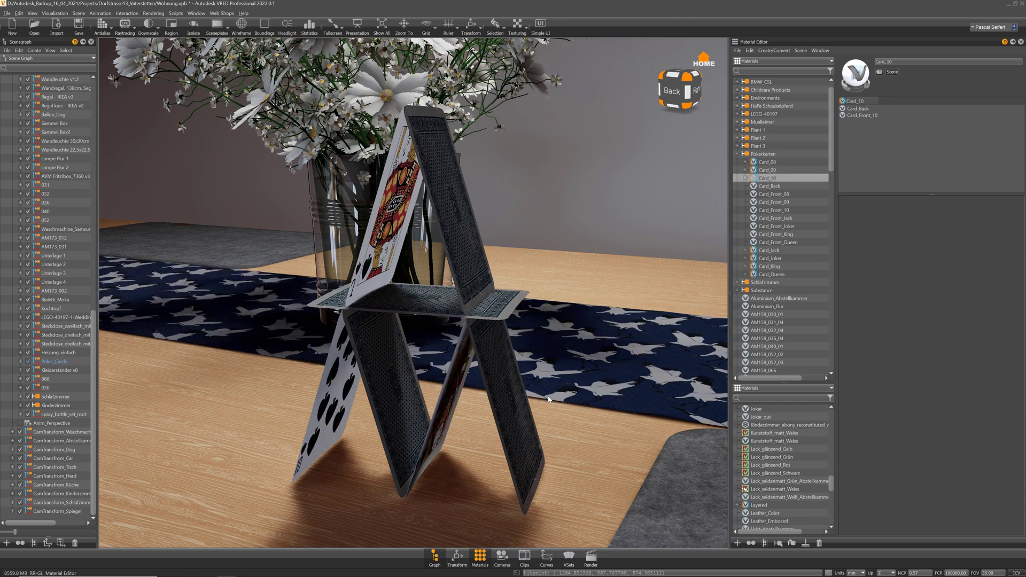
{"action": "scroll", "coordinate": [338, 362], "scroll_direction": "down", "scroll_amount": 3}
{"action": "left_click_drag", "start_coordinate": [338, 362], "coordinate": [293, 395]}
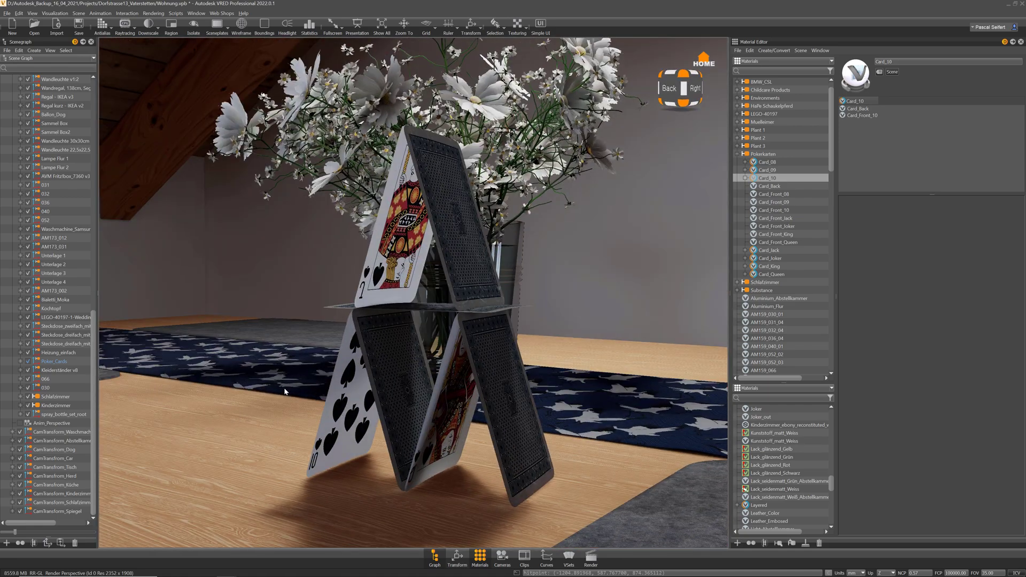